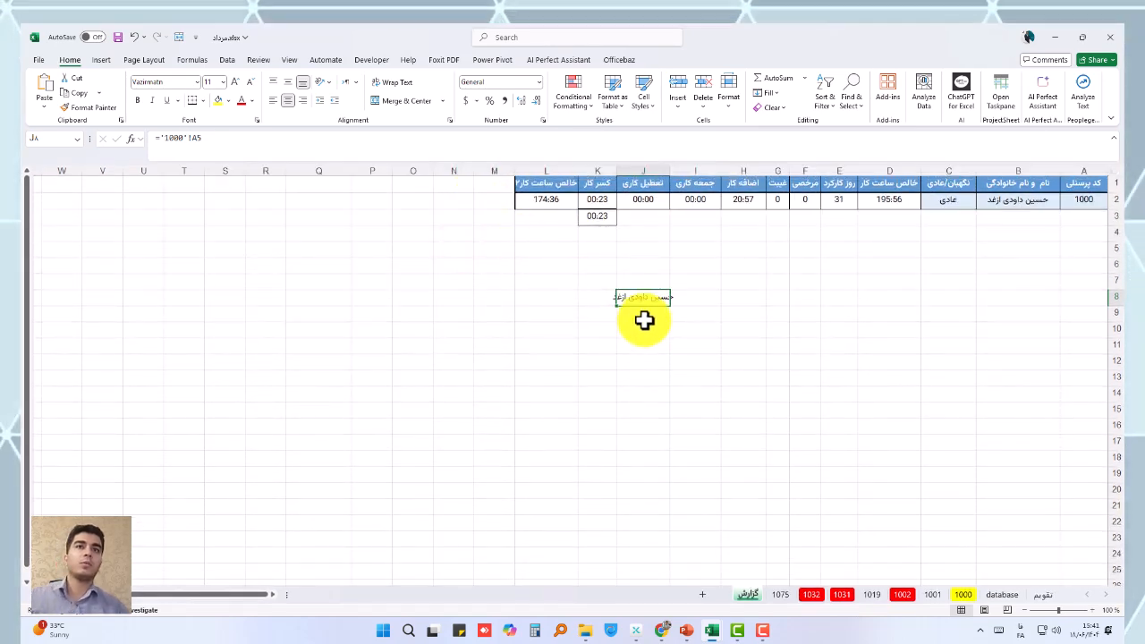
# Enlarge the گزارش sheet and view the direct reference formula in cell J8
pyautogui.keyDown('ctrl'); pyautogui.scroll(1, 680, 311); pyautogui.keyUp('ctrl')
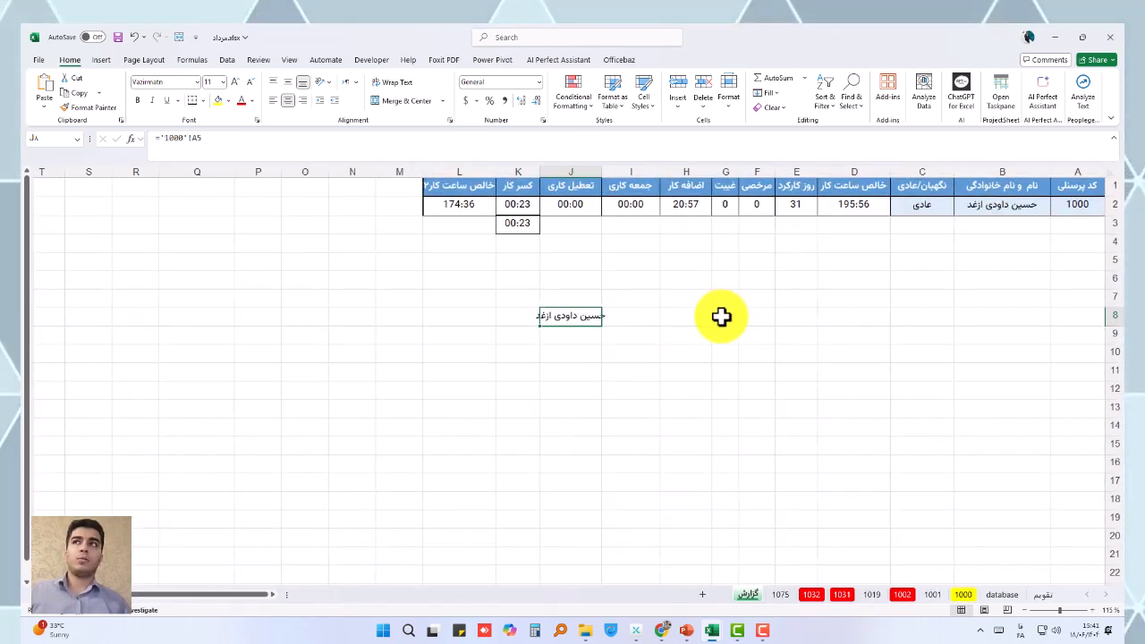
pyautogui.keyDown('ctrl'); pyautogui.scroll(1, 721, 316); pyautogui.keyUp('ctrl')
pyautogui.click(554, 365)
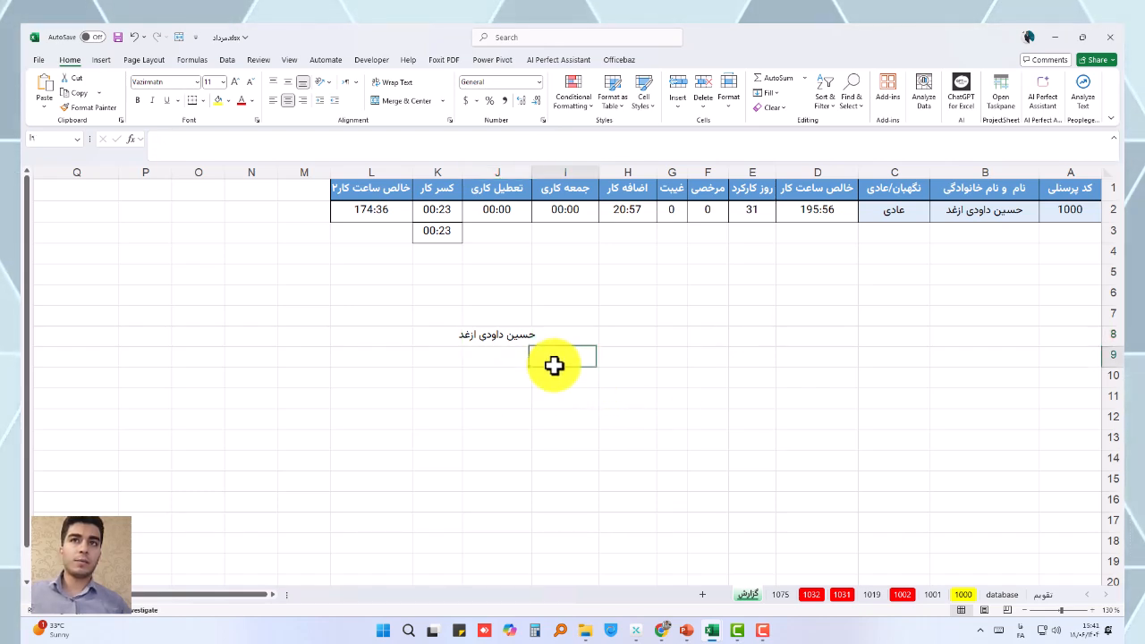
pyautogui.click(495, 334)
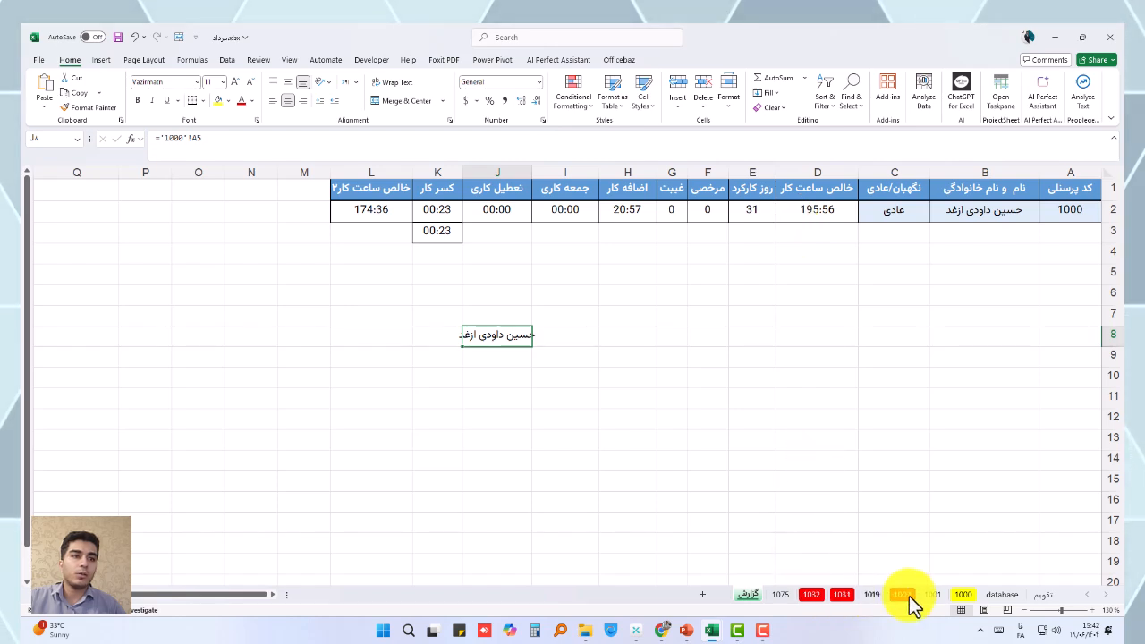
# On sheet 1000, insert a new column at column P, the lateness and early-leave total
pyautogui.click(962, 595)
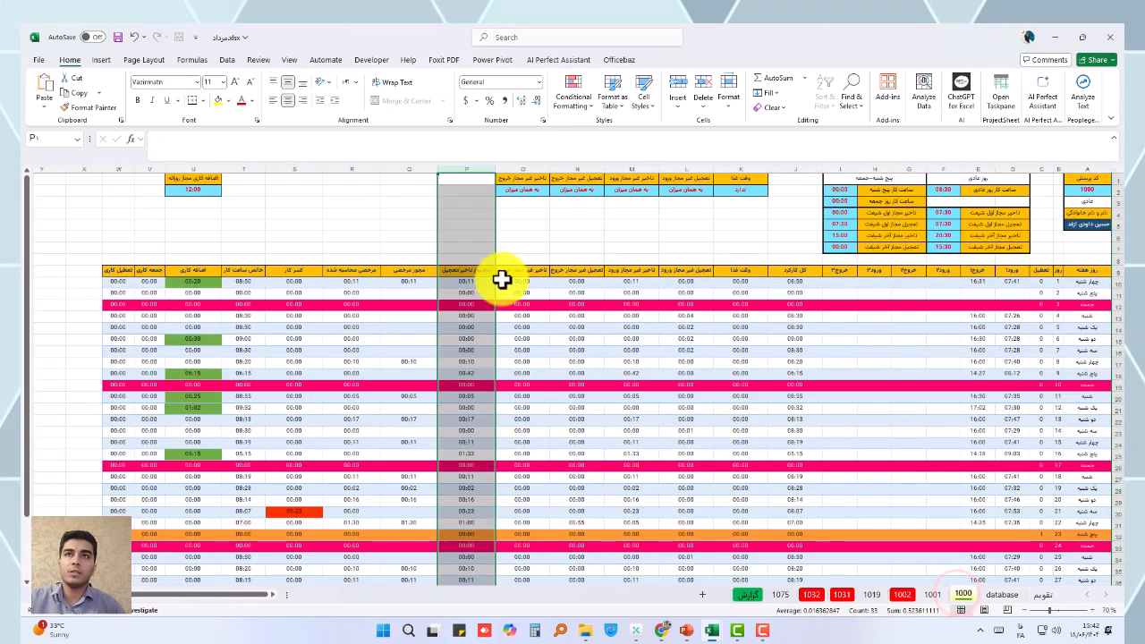
pyautogui.click(475, 237)
pyautogui.click(465, 169)
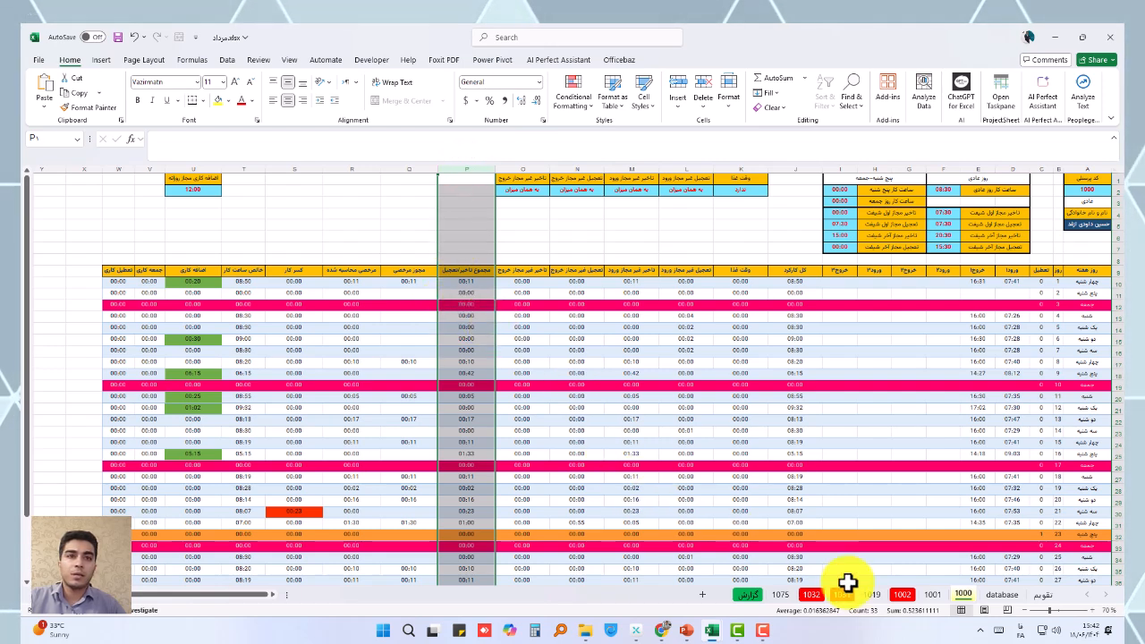
pyautogui.click(742, 595)
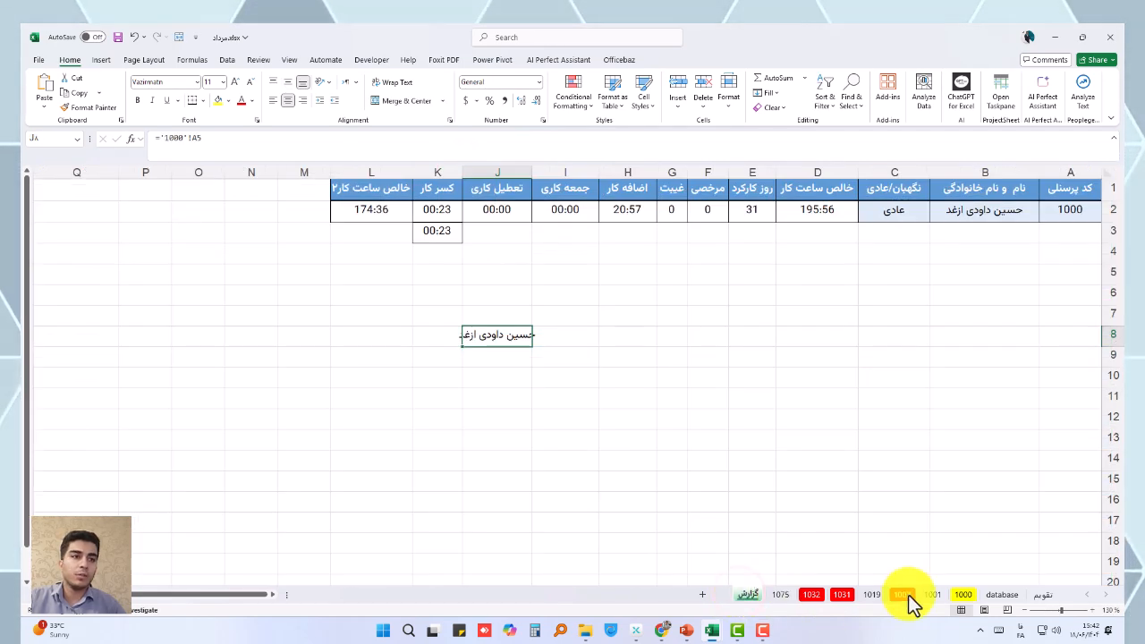
pyautogui.click(965, 595)
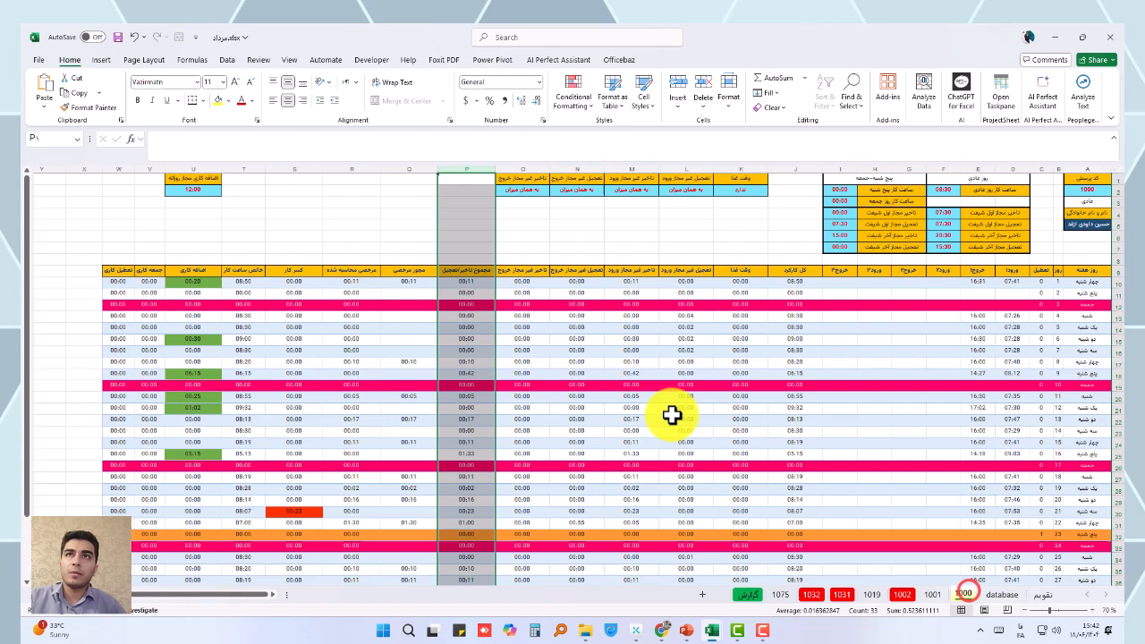
pyautogui.rightClick(479, 167)
pyautogui.click(512, 280)
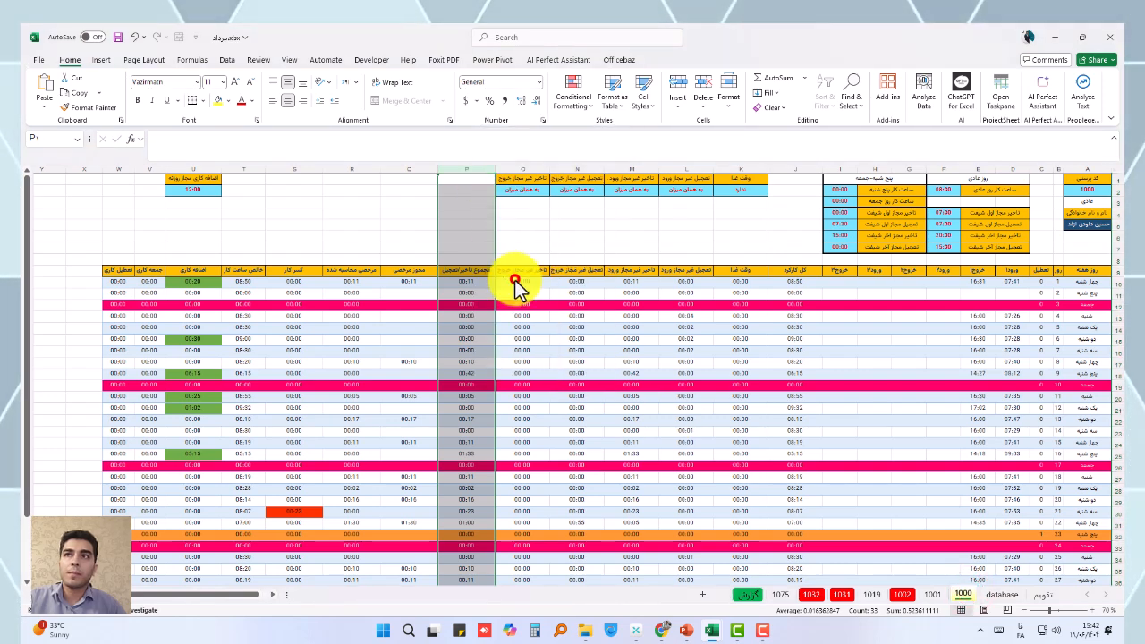
# Check the net working hours in cell L2 of the گزارش sheet and undo the column insertion on sheet 1000
pyautogui.click(739, 590)
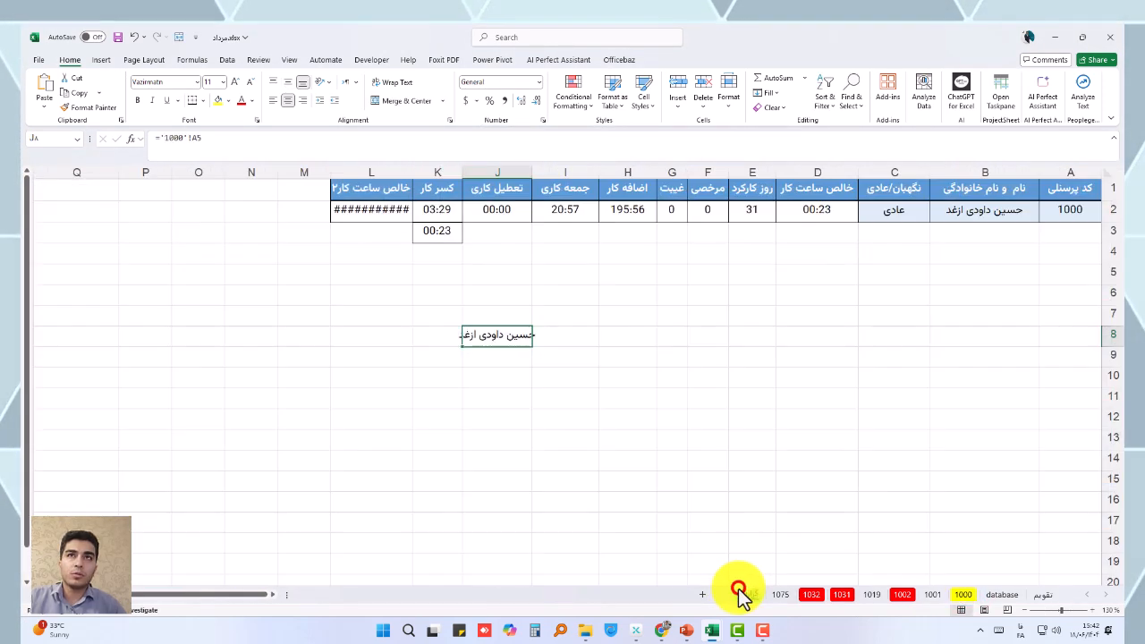
pyautogui.click(374, 209)
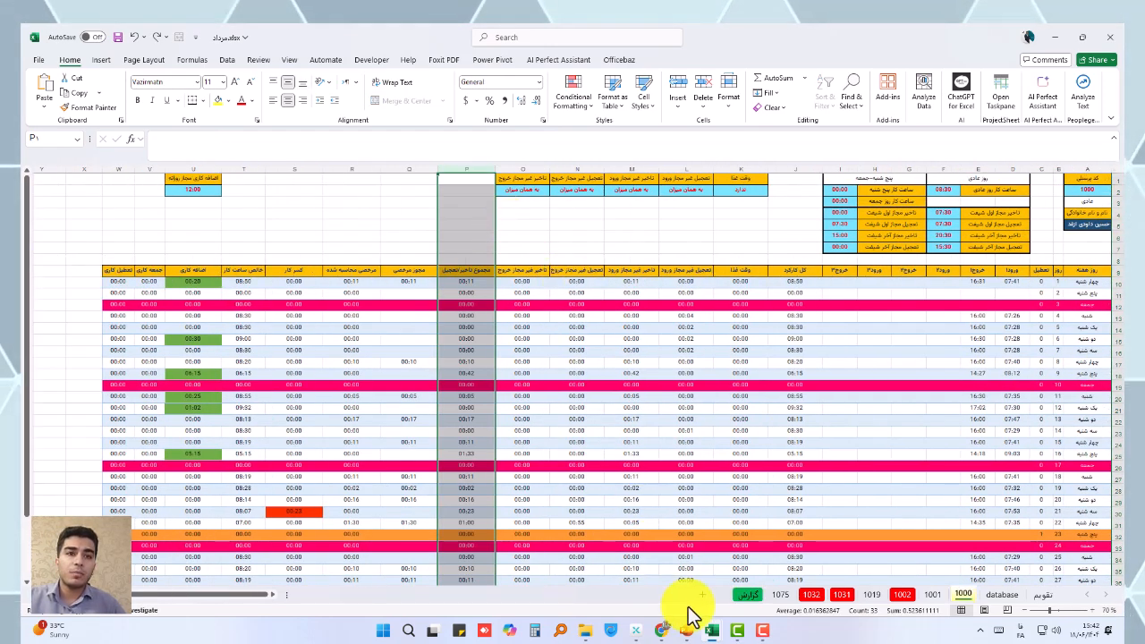
pyautogui.click(745, 595)
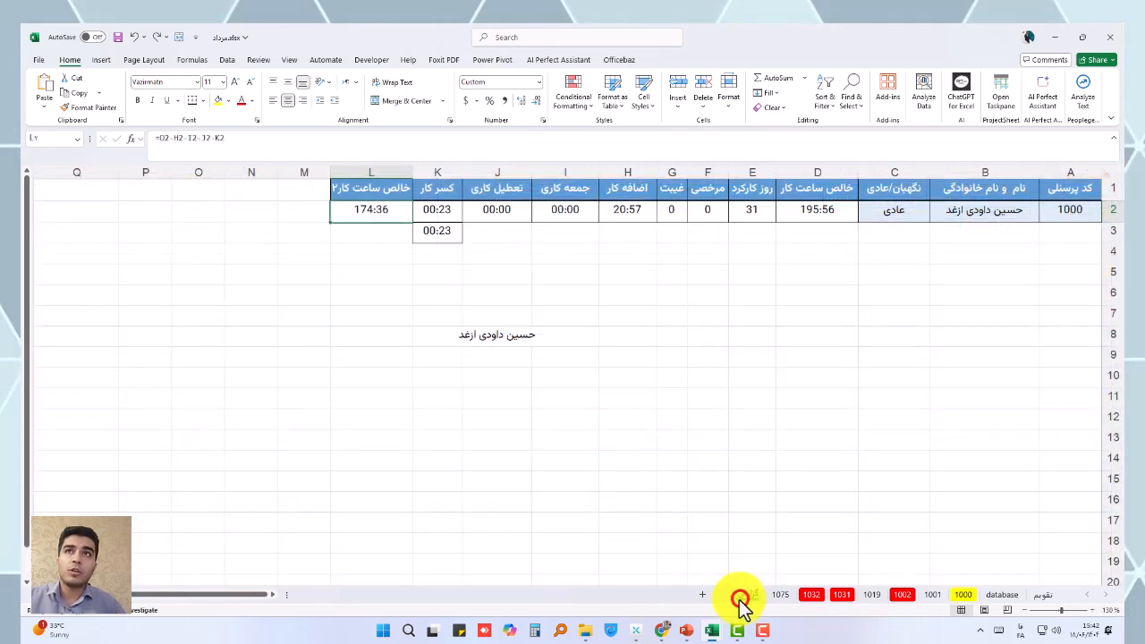
# Examine the INDIRECT formula in K2, its sheet code in A2 and its fixed s41 reference, without changing the formula
pyautogui.click(521, 339)
pyautogui.click(483, 272)
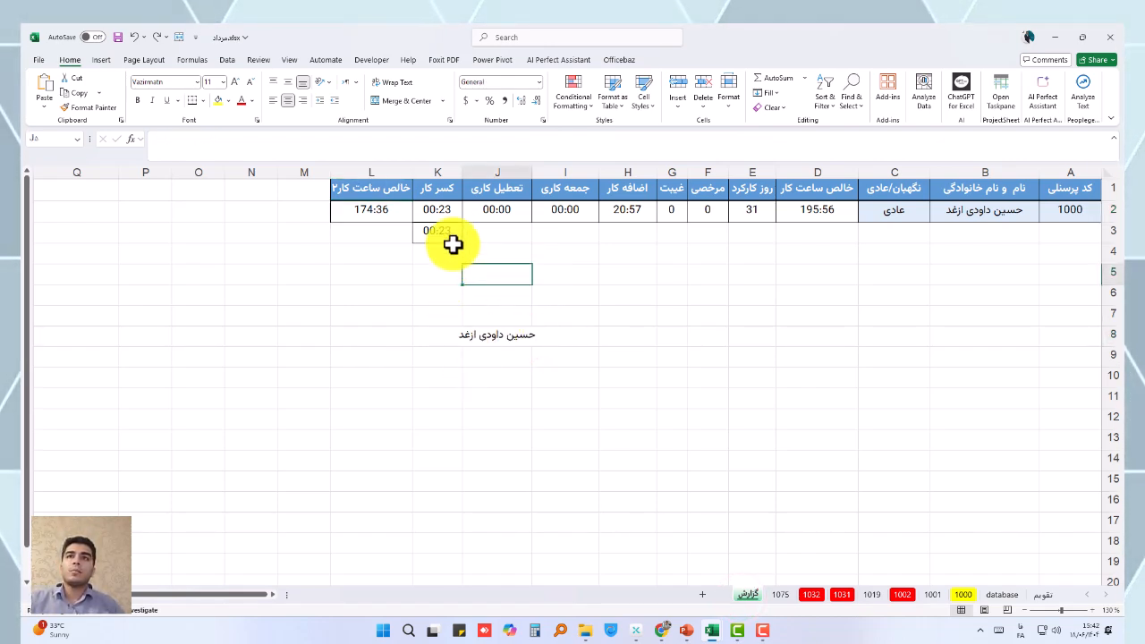
pyautogui.click(449, 207)
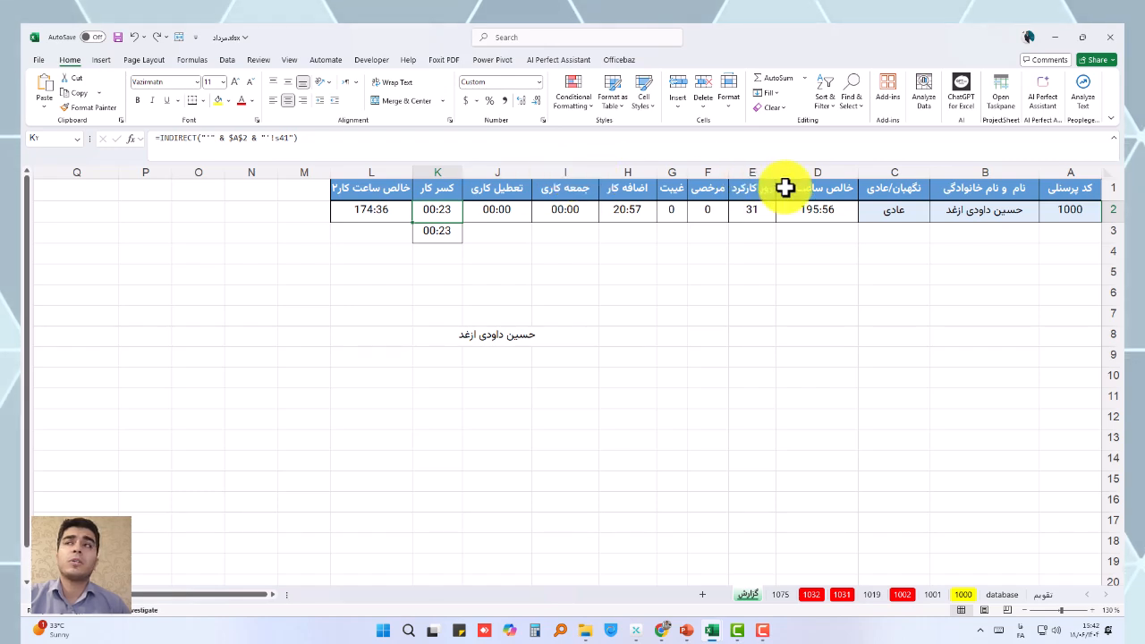
pyautogui.click(1086, 212)
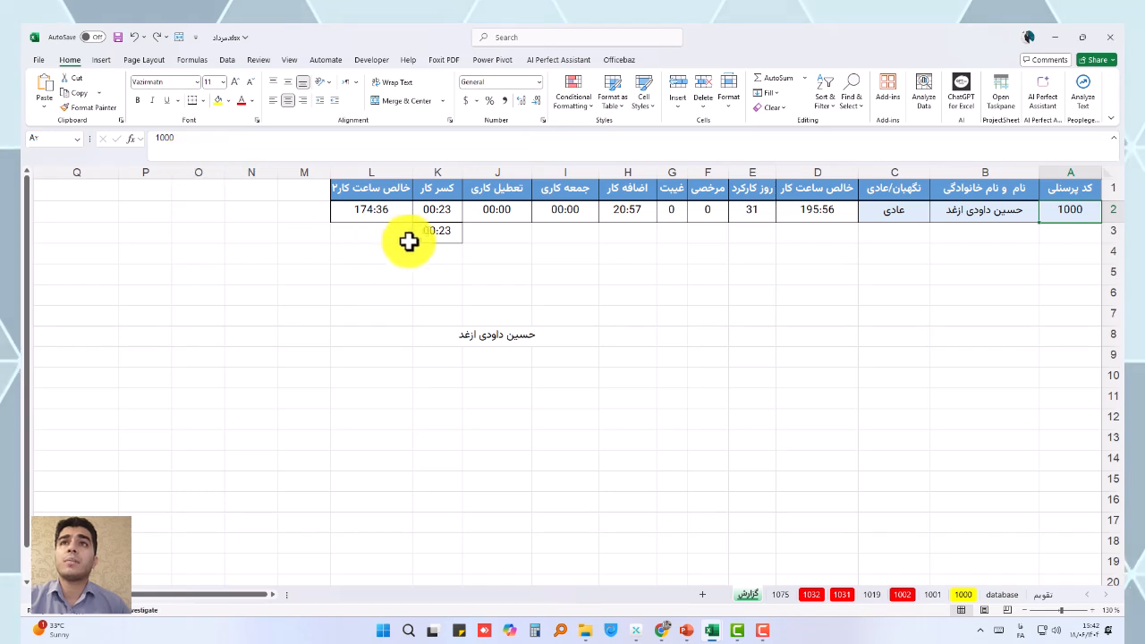
pyautogui.click(429, 209)
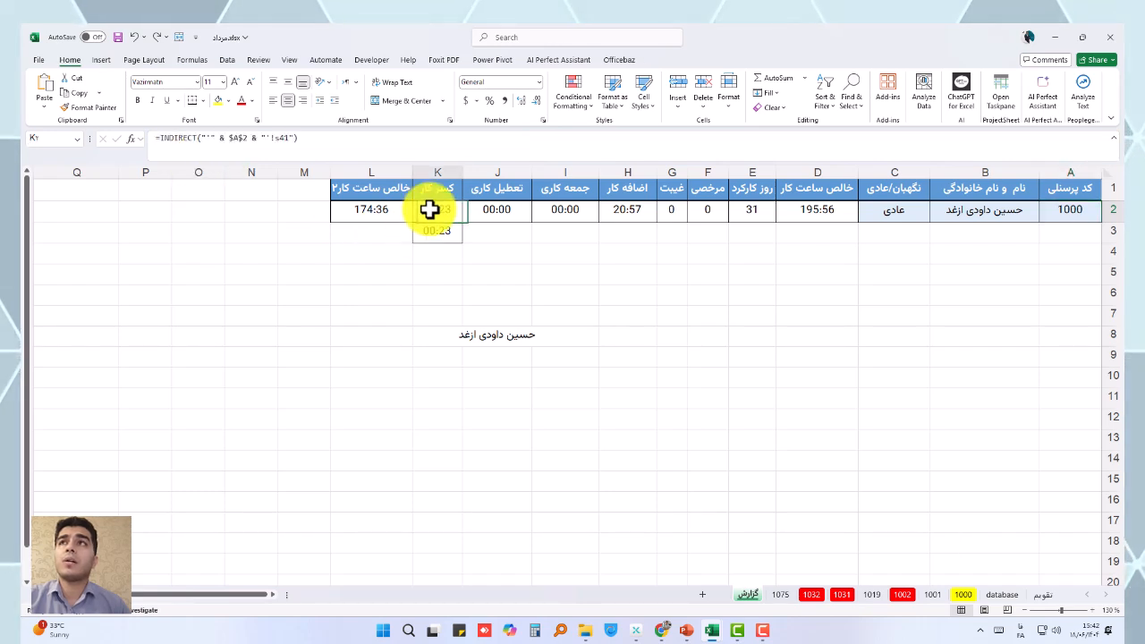
pyautogui.click(280, 138)
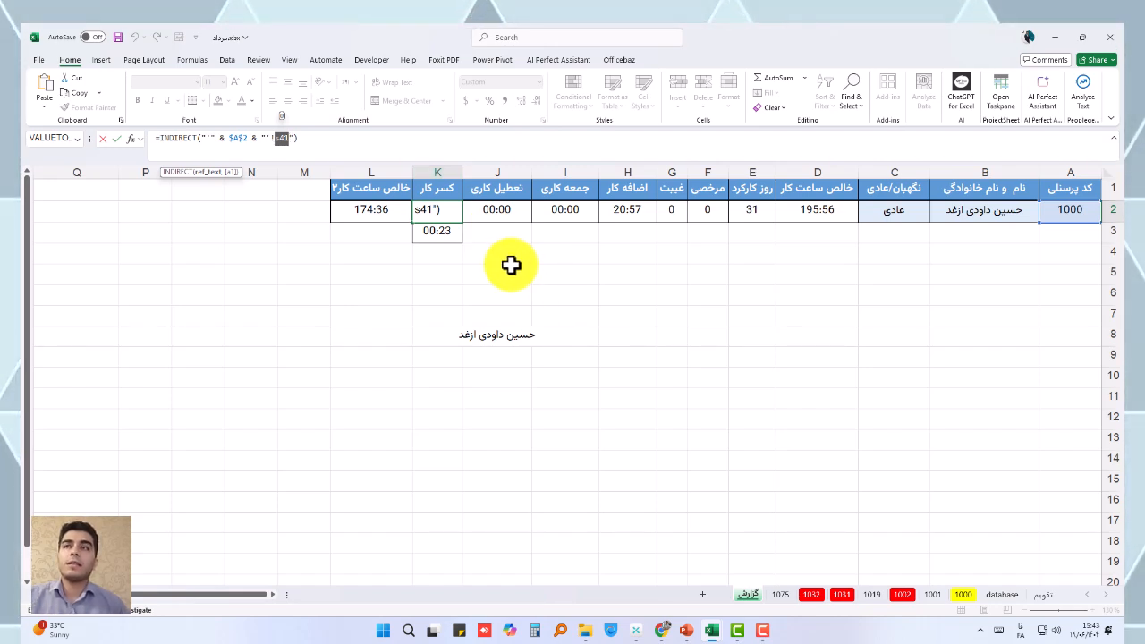
pyautogui.press('Escape')
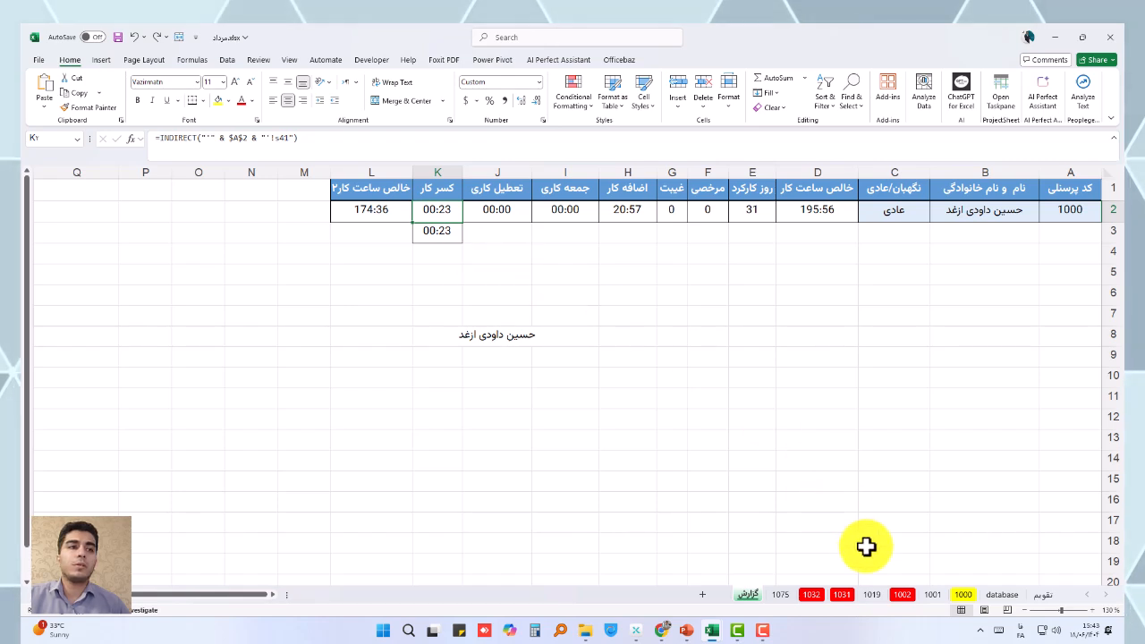
# Insert a column at column P on sheet 1000 again and locate the shifted کسر کار header
pyautogui.click(964, 595)
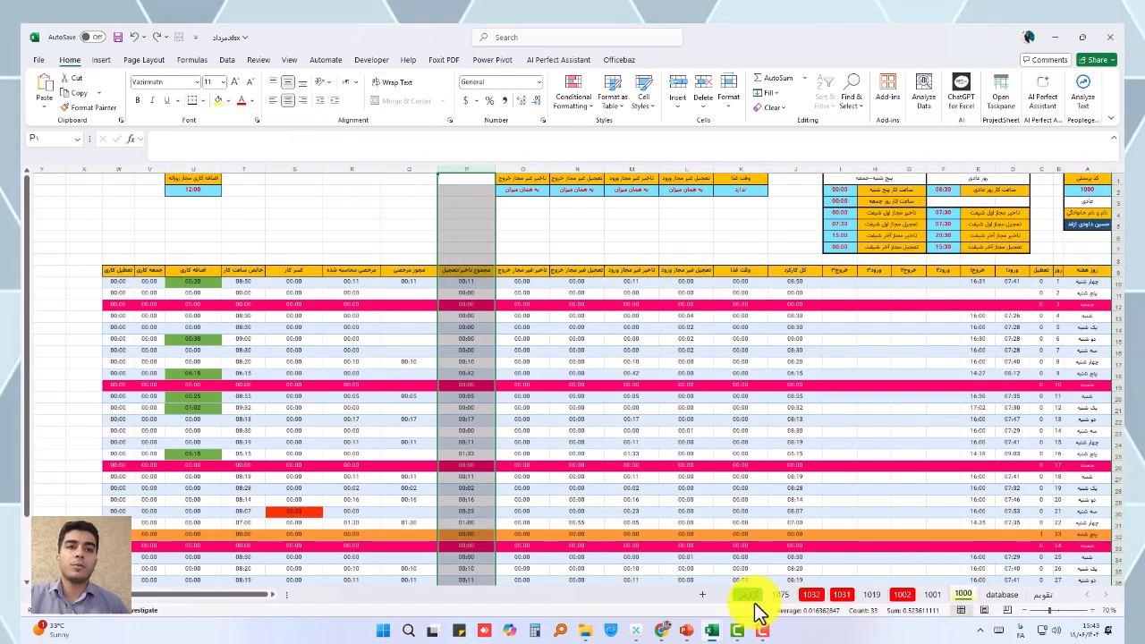
pyautogui.click(748, 594)
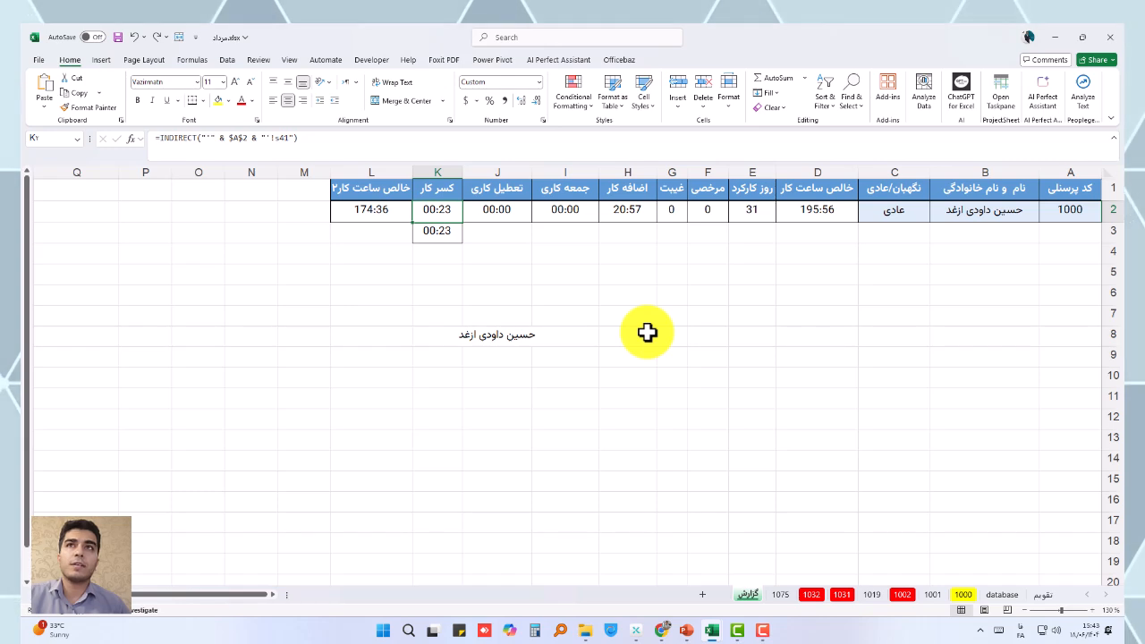
pyautogui.click(545, 267)
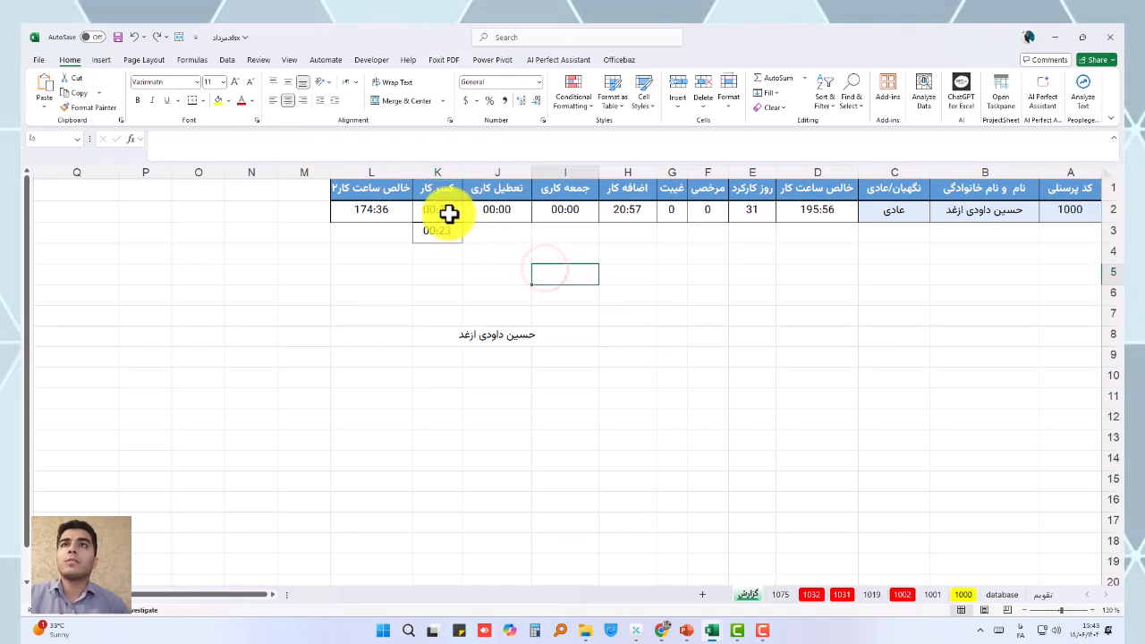
pyautogui.click(962, 595)
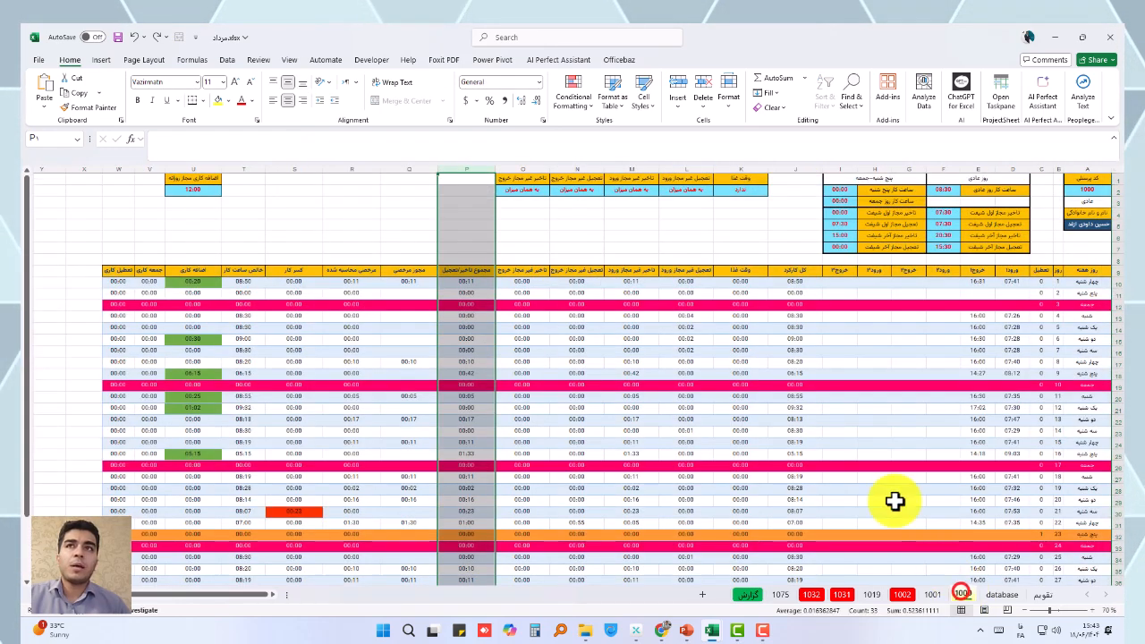
pyautogui.rightClick(468, 169)
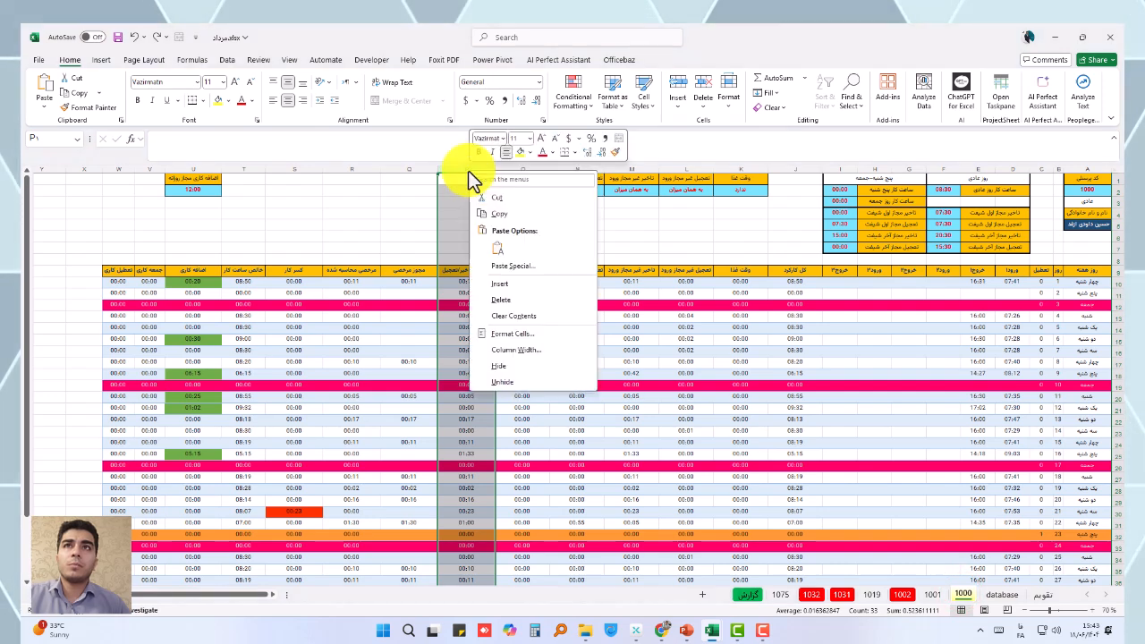
pyautogui.click(514, 284)
pyautogui.click(514, 245)
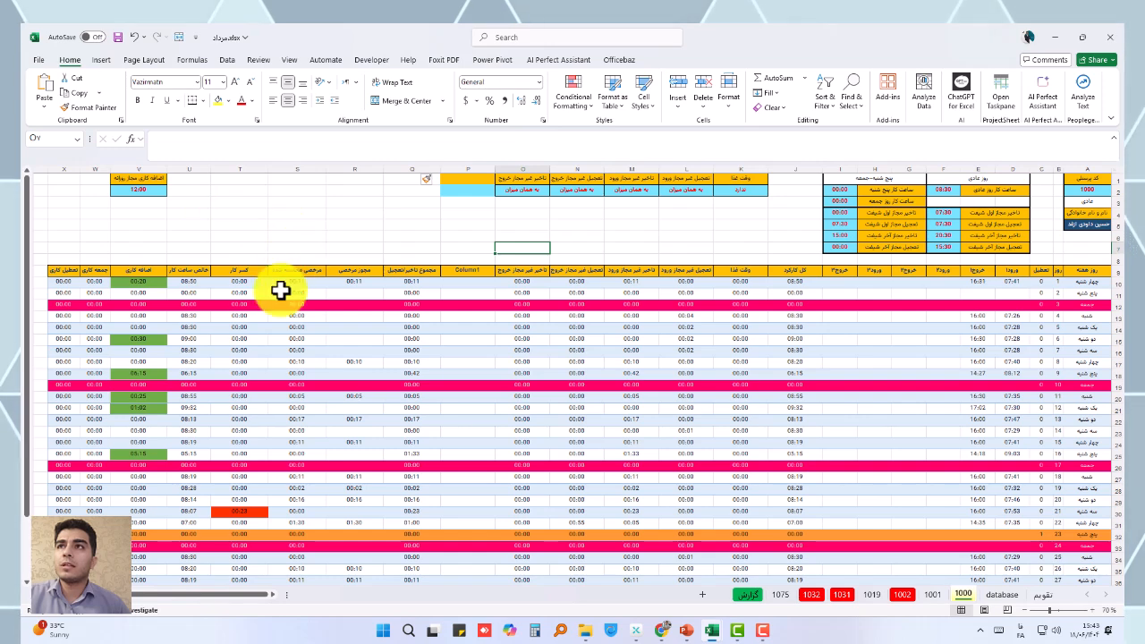
pyautogui.click(240, 271)
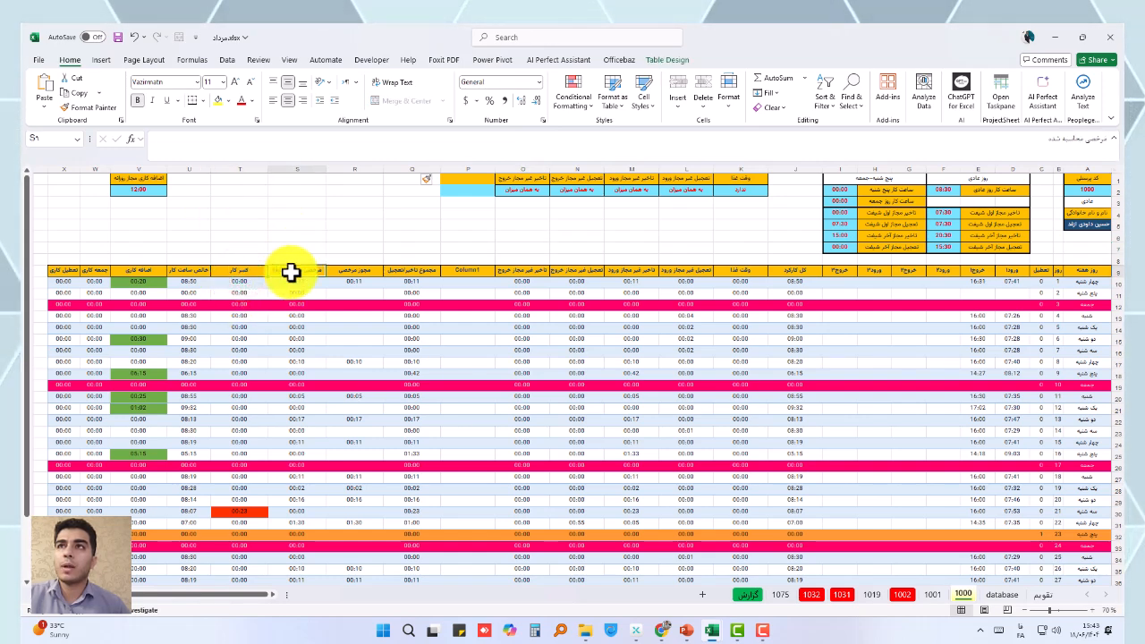
# Check the کسر کار result in K2 of the گزارش sheet, undo the column insertion and return to the report
pyautogui.click(736, 594)
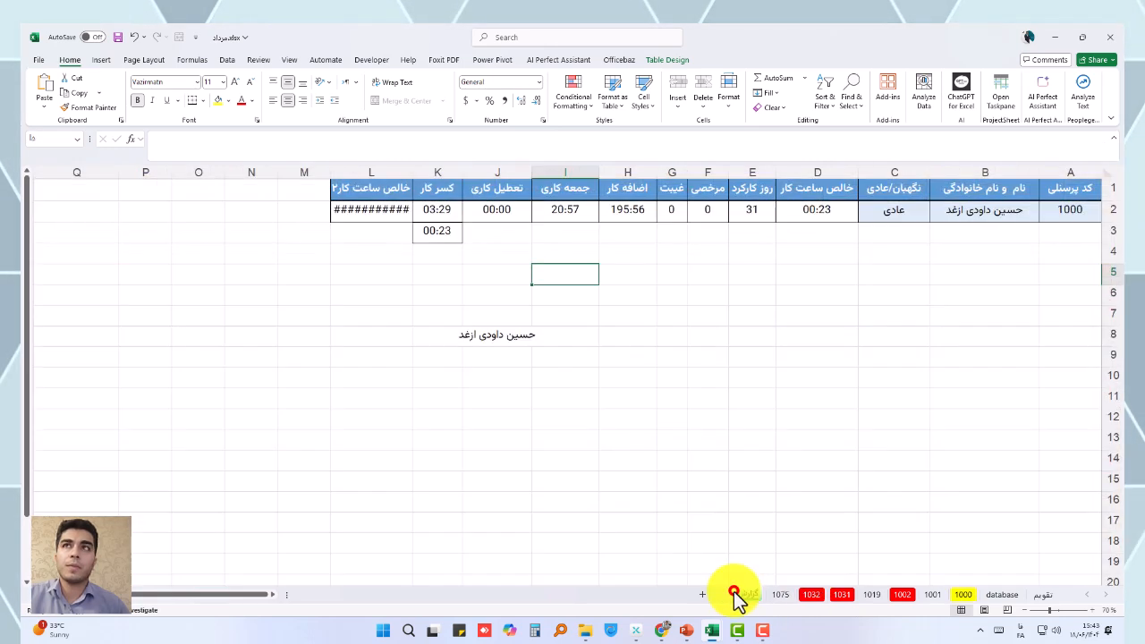
pyautogui.click(451, 213)
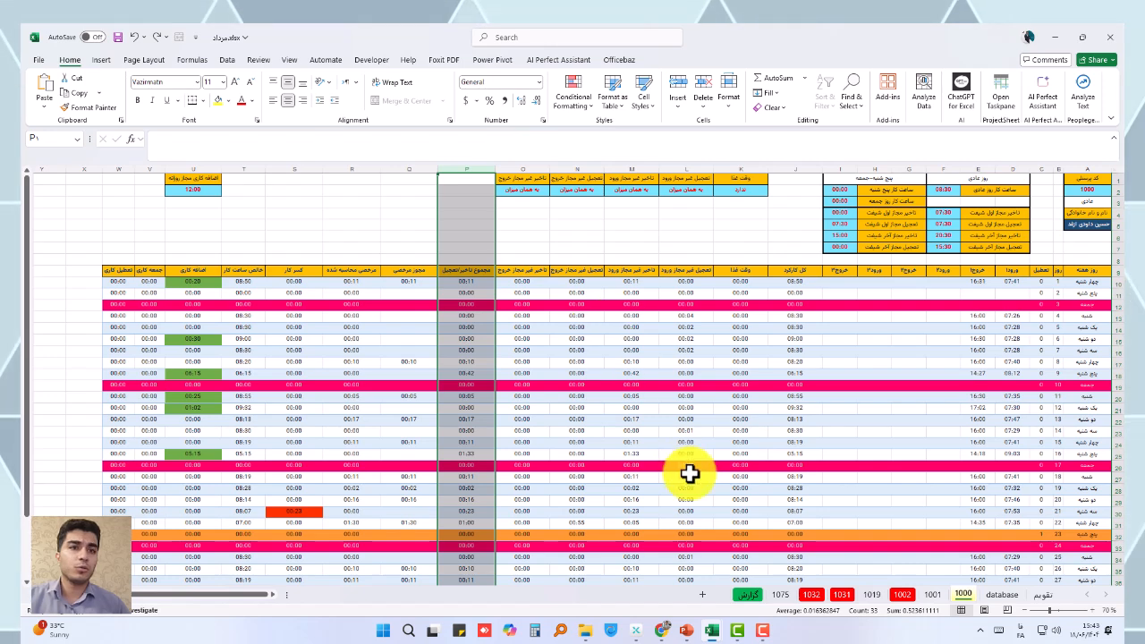
pyautogui.click(748, 595)
# Review the کسر کار header in K1 and view the XLOOKUP formula in cell K3 of the report
pyautogui.click(494, 294)
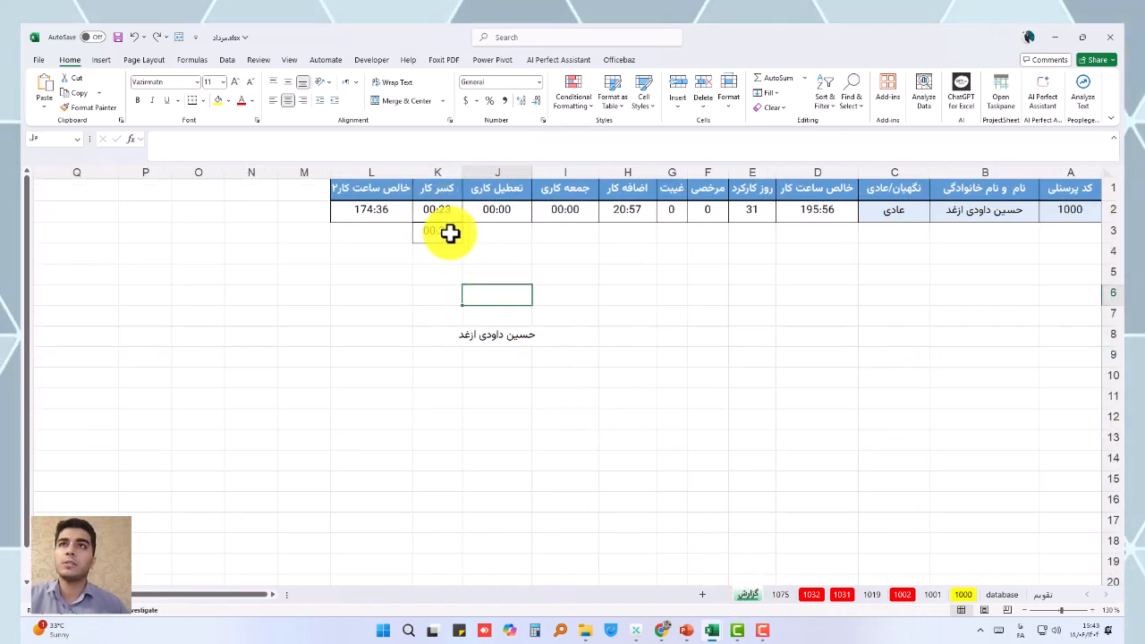
pyautogui.click(480, 249)
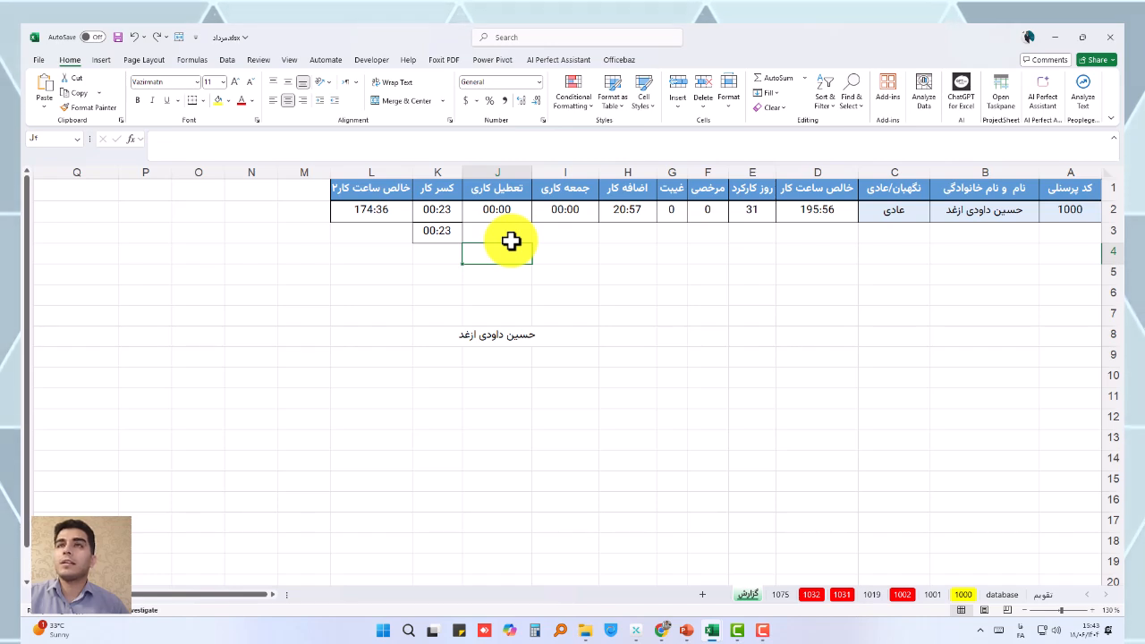
pyautogui.click(435, 193)
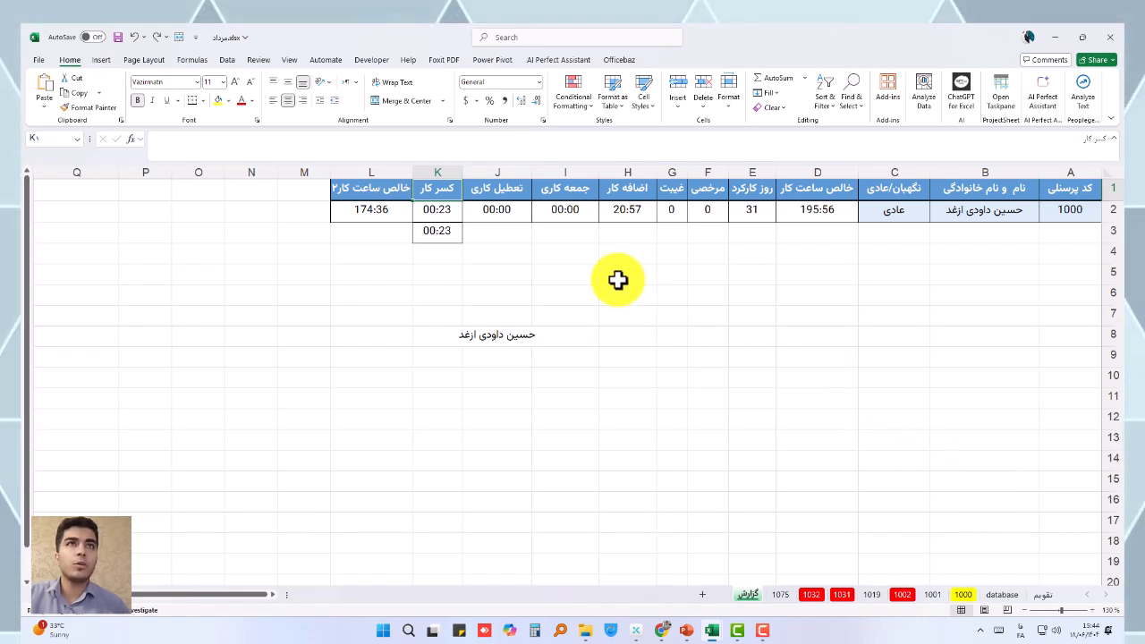
pyautogui.click(545, 267)
pyautogui.click(437, 233)
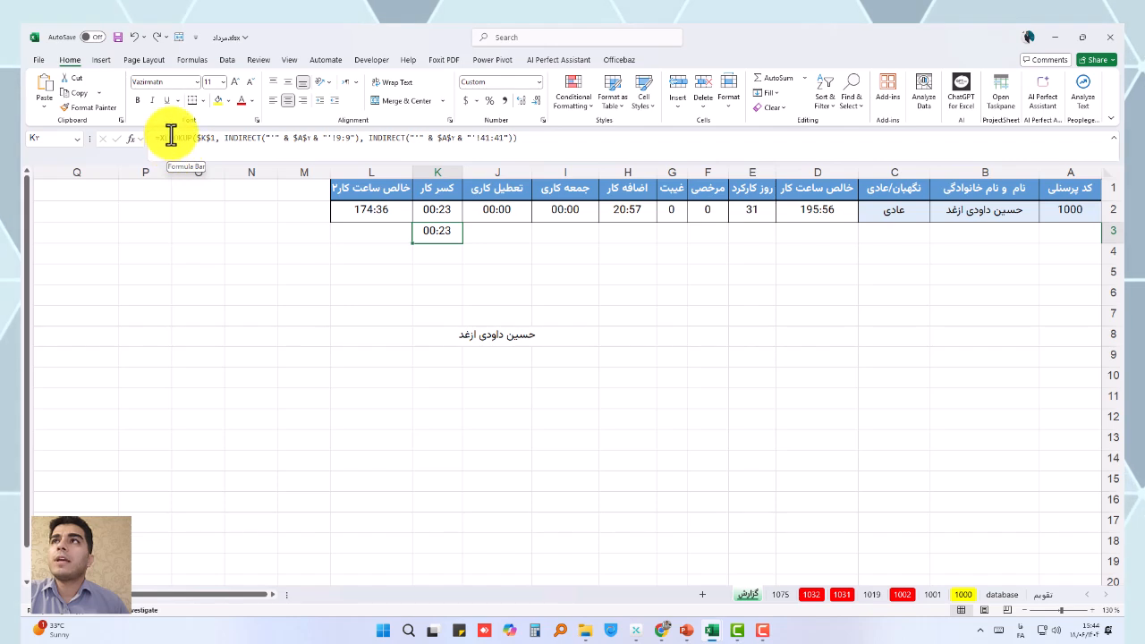
# Examine the lookup array and its 9:9 row reference in the K3 XLOOKUP formula against sheet 1000's header row, leaving the formula unchanged
pyautogui.click(204, 138)
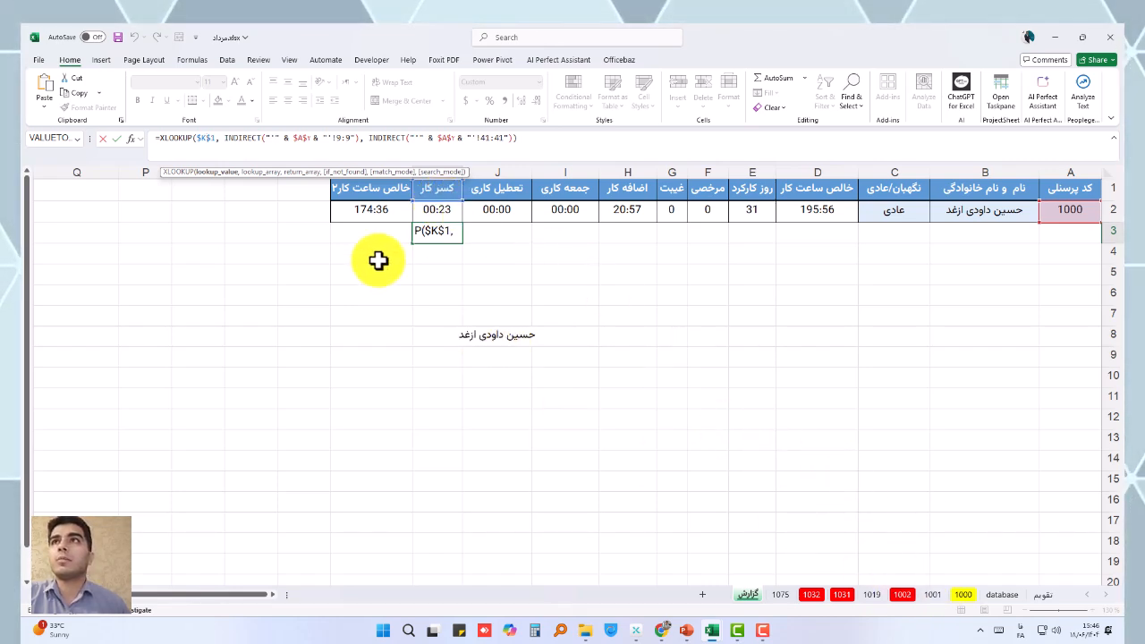
pyautogui.click(255, 171)
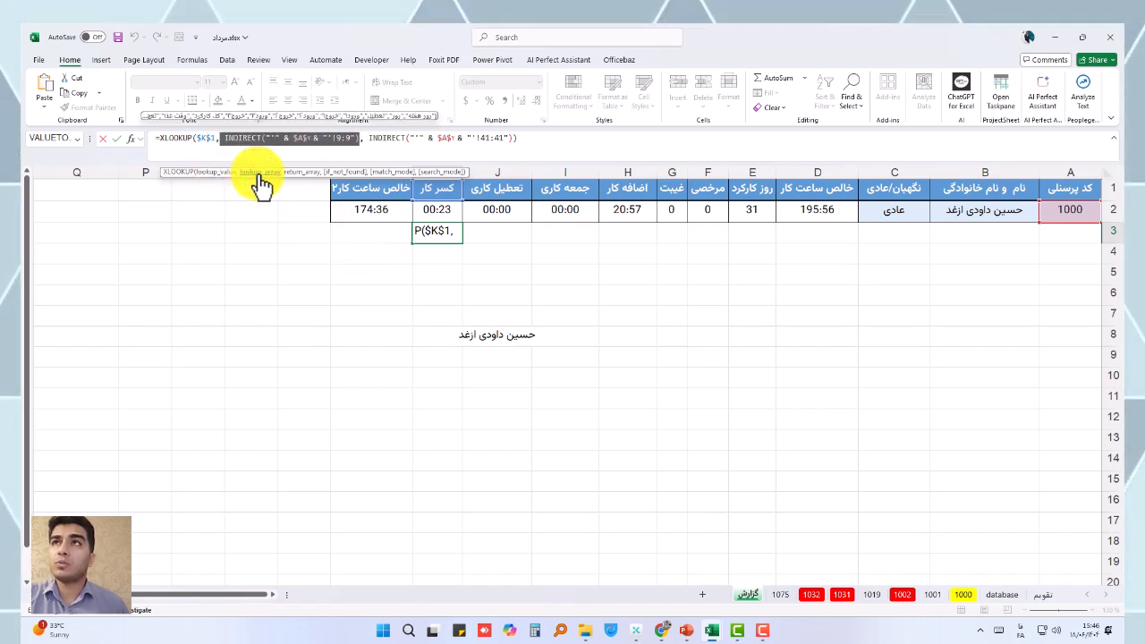
pyautogui.click(224, 137)
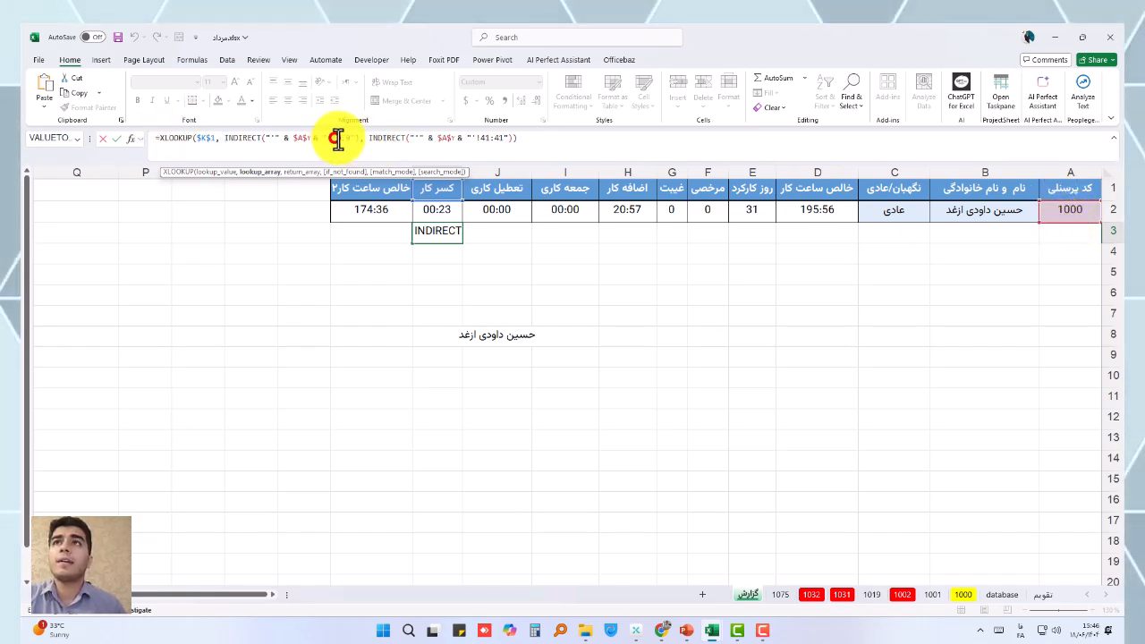
pyautogui.moveTo(335, 140); pyautogui.dragTo(347, 140)
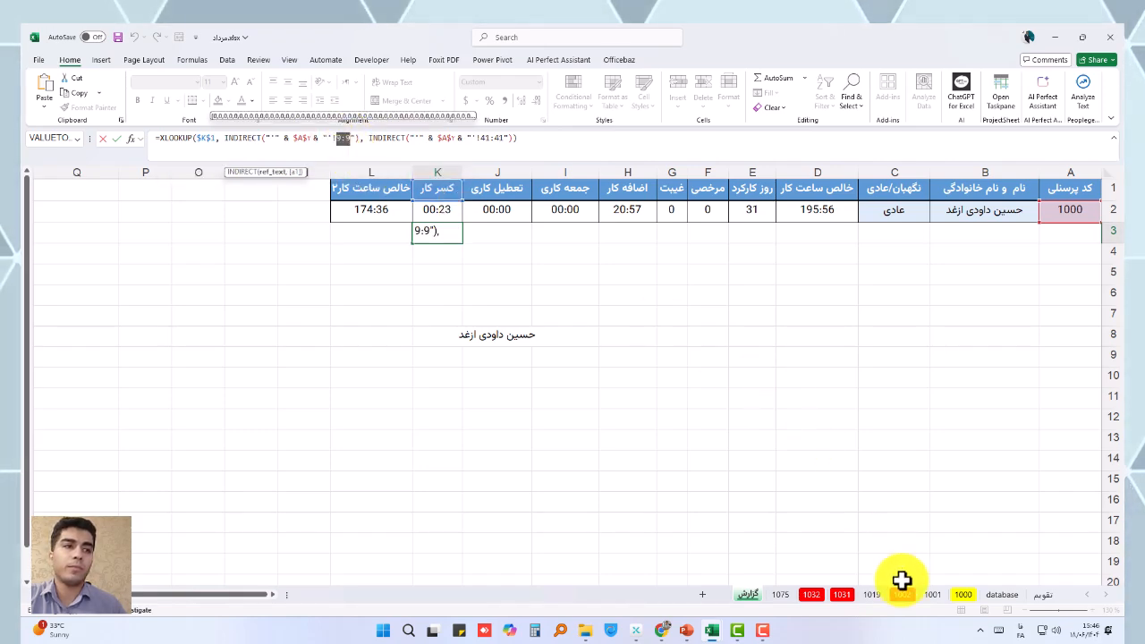
pyautogui.click(961, 596)
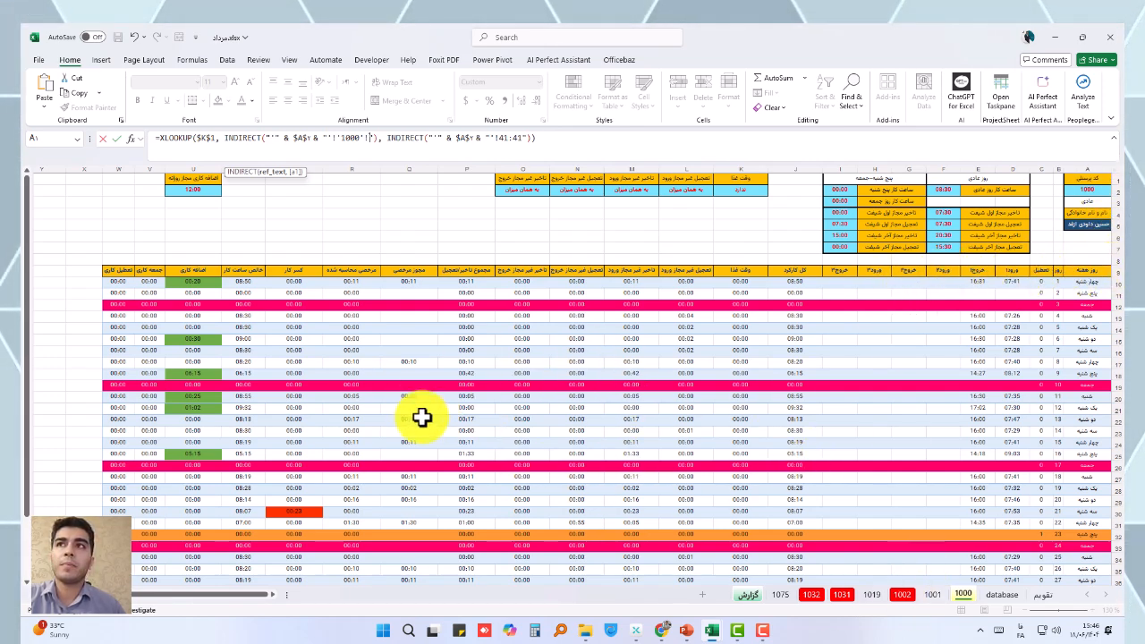
pyautogui.click(747, 595)
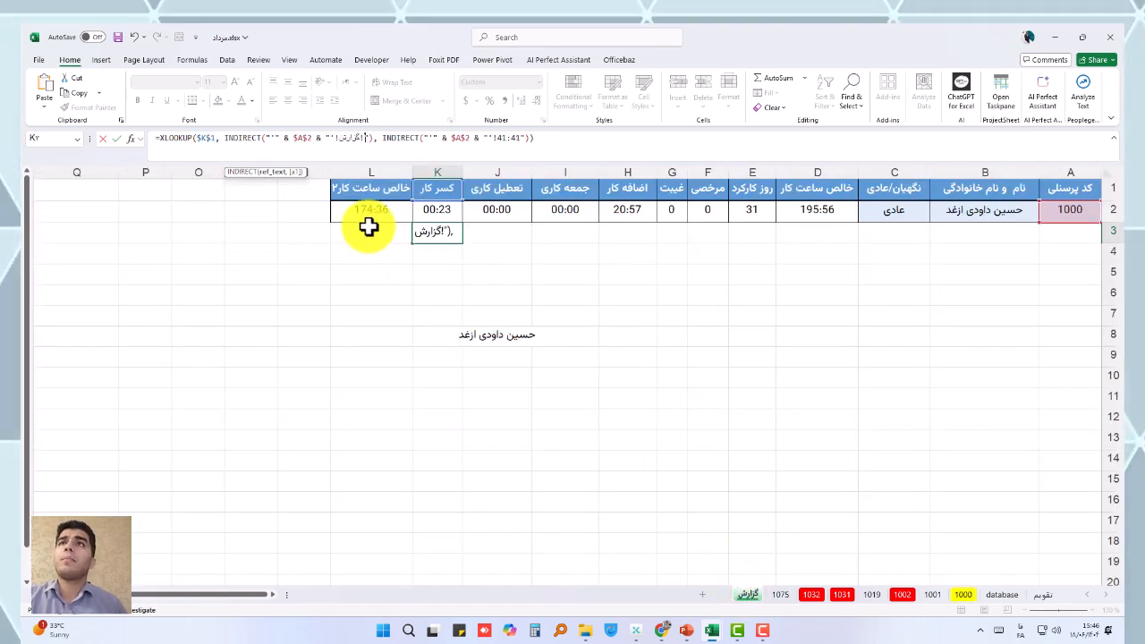
pyautogui.press('Escape')
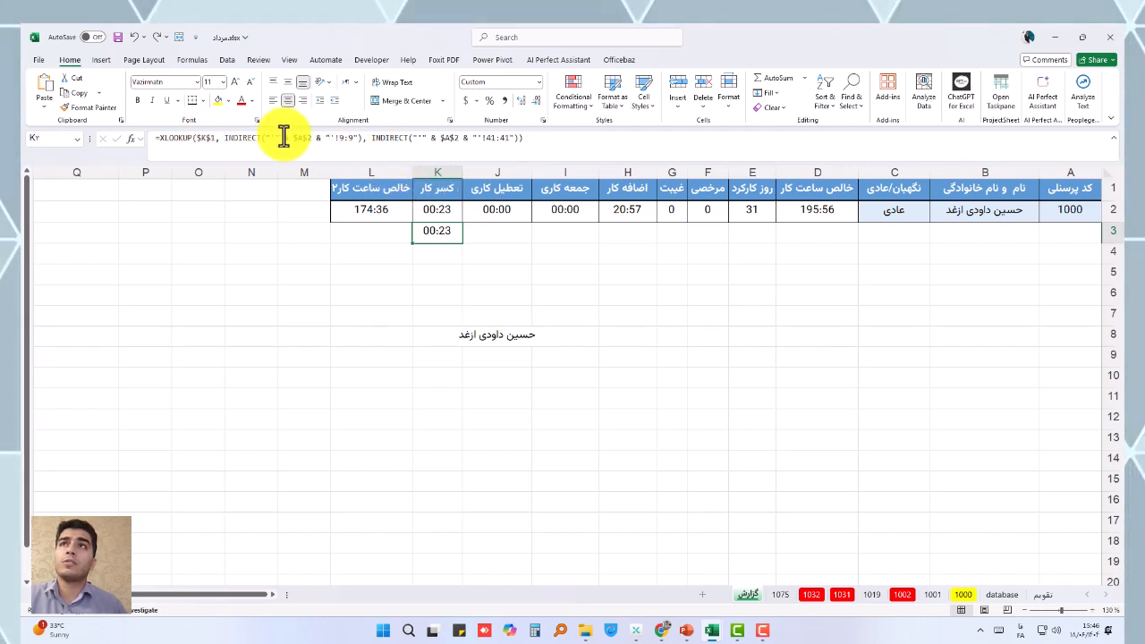
# Examine the XLOOKUP return array with its 41:41 reference in K3 and check the Total row on sheet 1000, leaving the formula unchanged
pyautogui.click(365, 137)
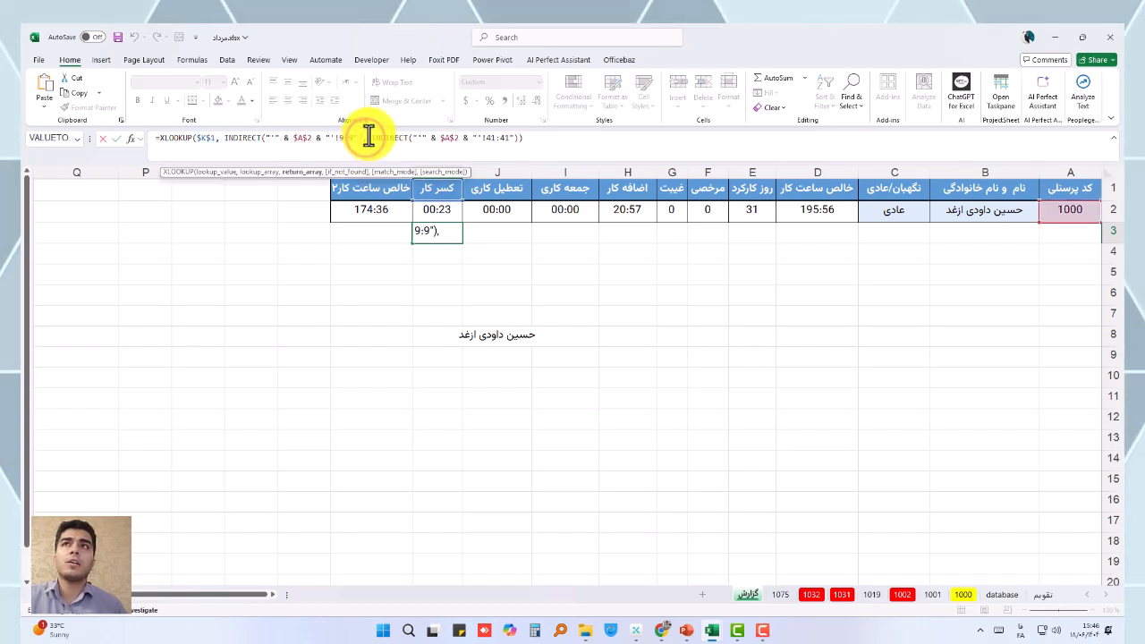
pyautogui.moveTo(371, 137); pyautogui.dragTo(519, 137)
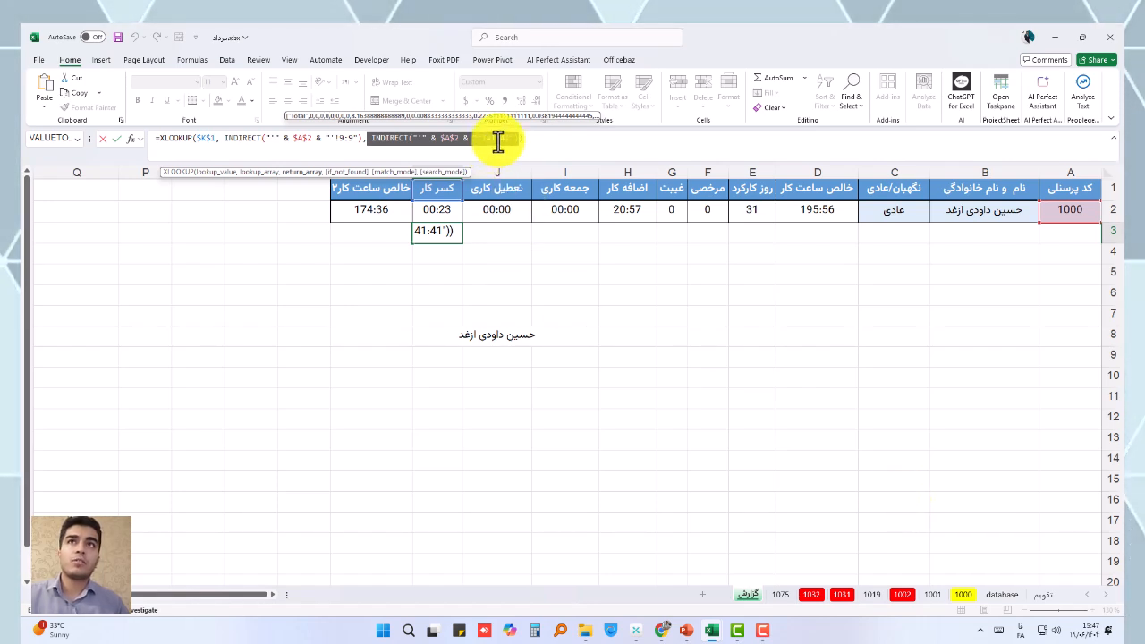
pyautogui.press('Escape')
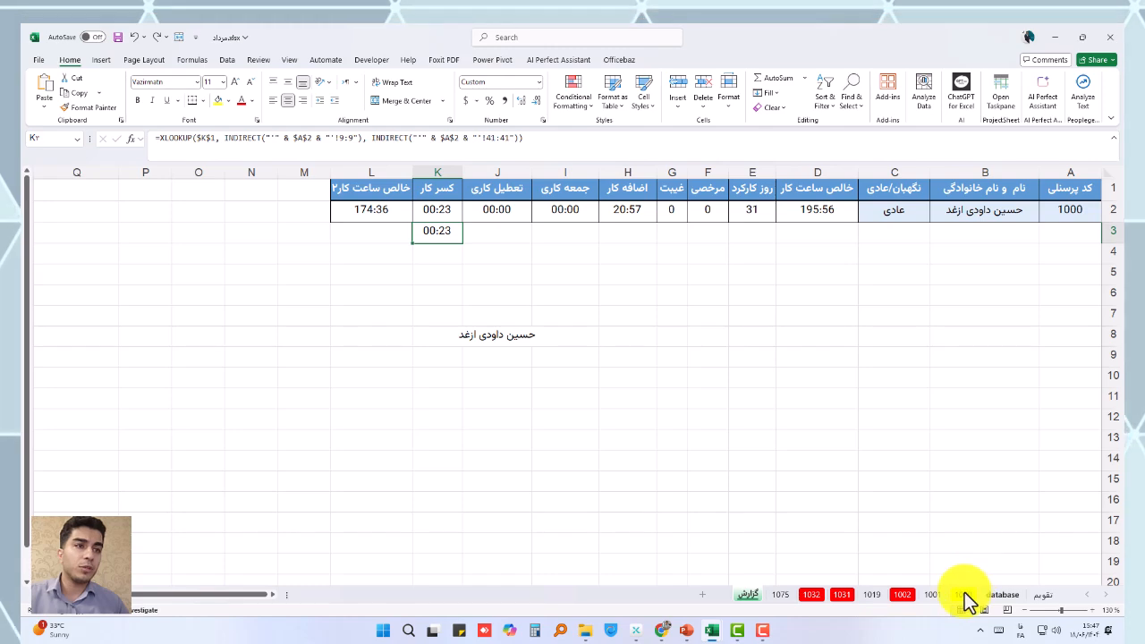
pyautogui.click(962, 594)
pyautogui.scroll(-5, 537, 434)
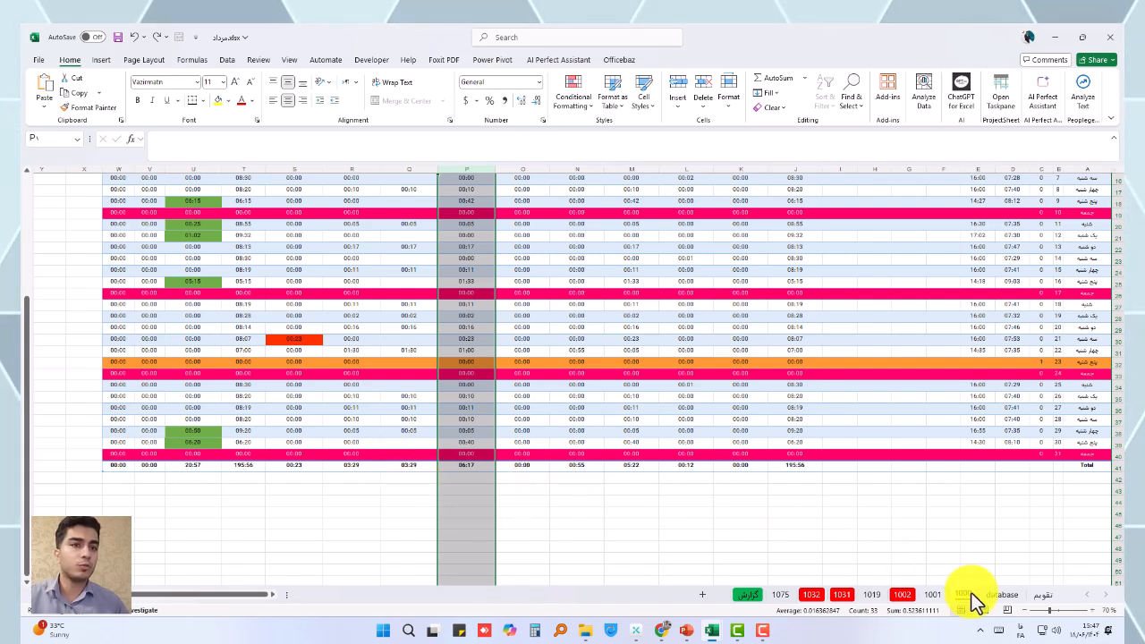
pyautogui.click(753, 596)
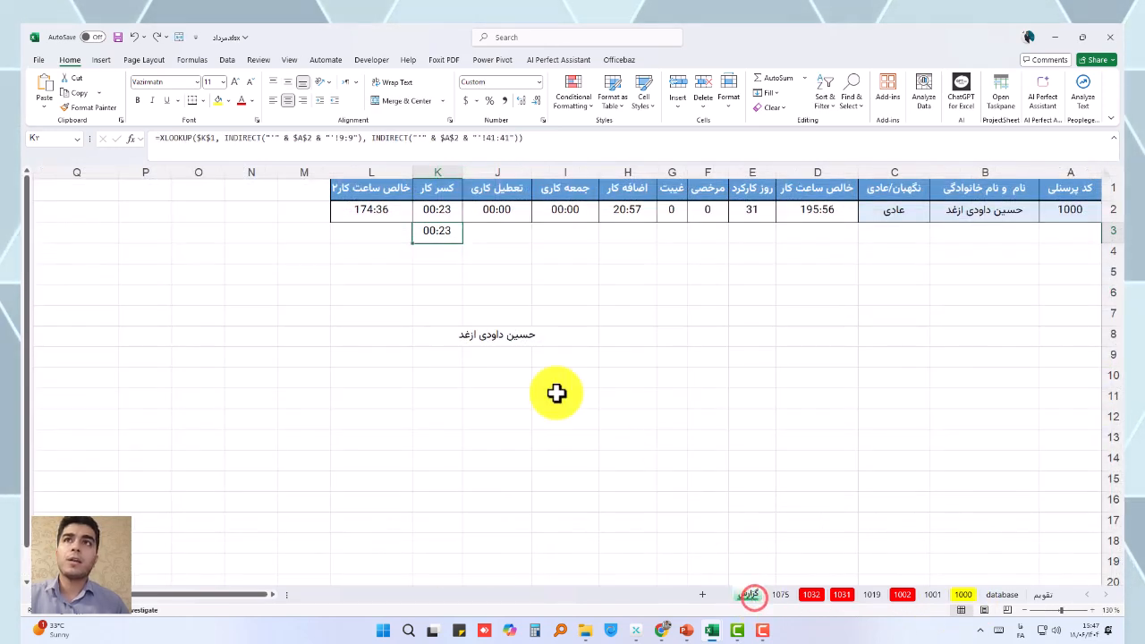
# View the INDIRECT formula in K2 of the گزارش sheet and insert a column at column P on sheet 1000
pyautogui.click(429, 215)
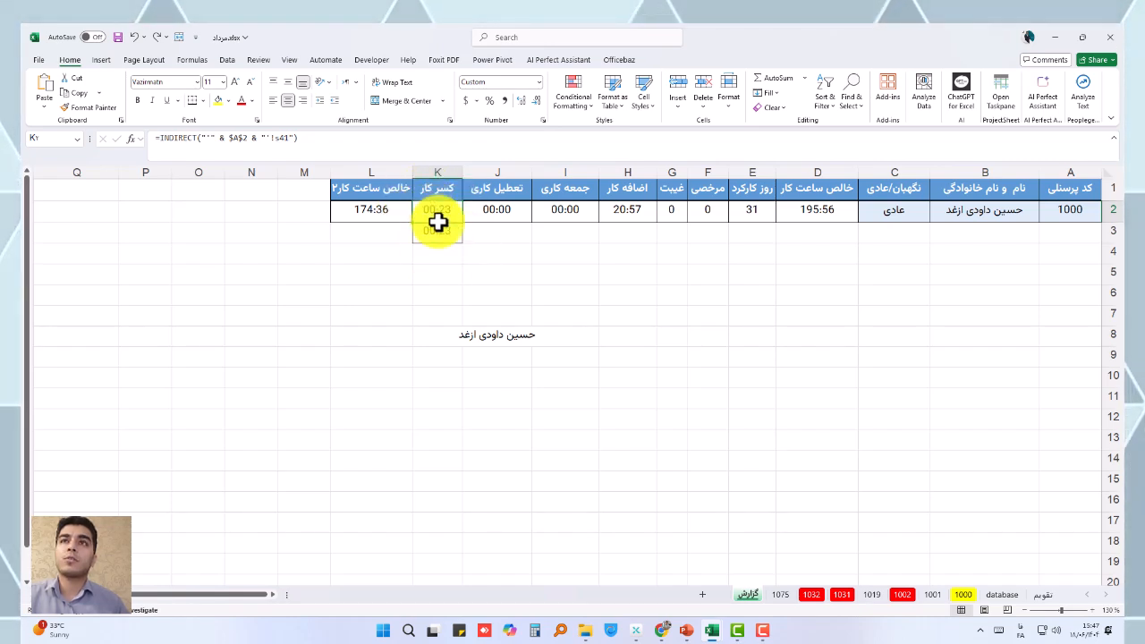
pyautogui.click(450, 267)
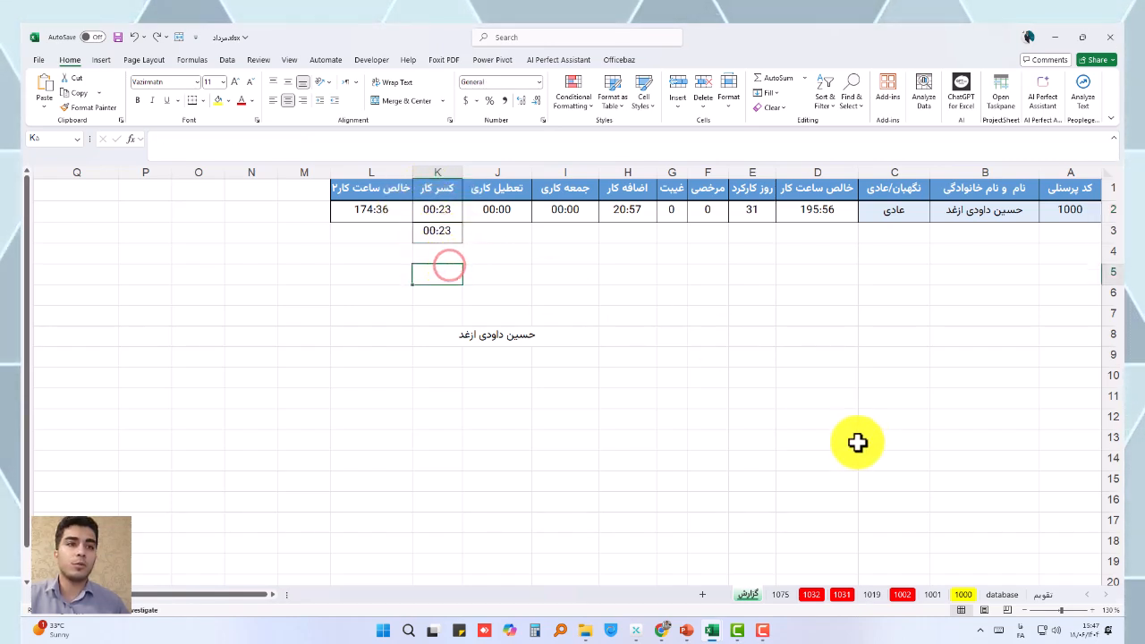
pyautogui.click(963, 594)
pyautogui.scroll(5, 542, 325)
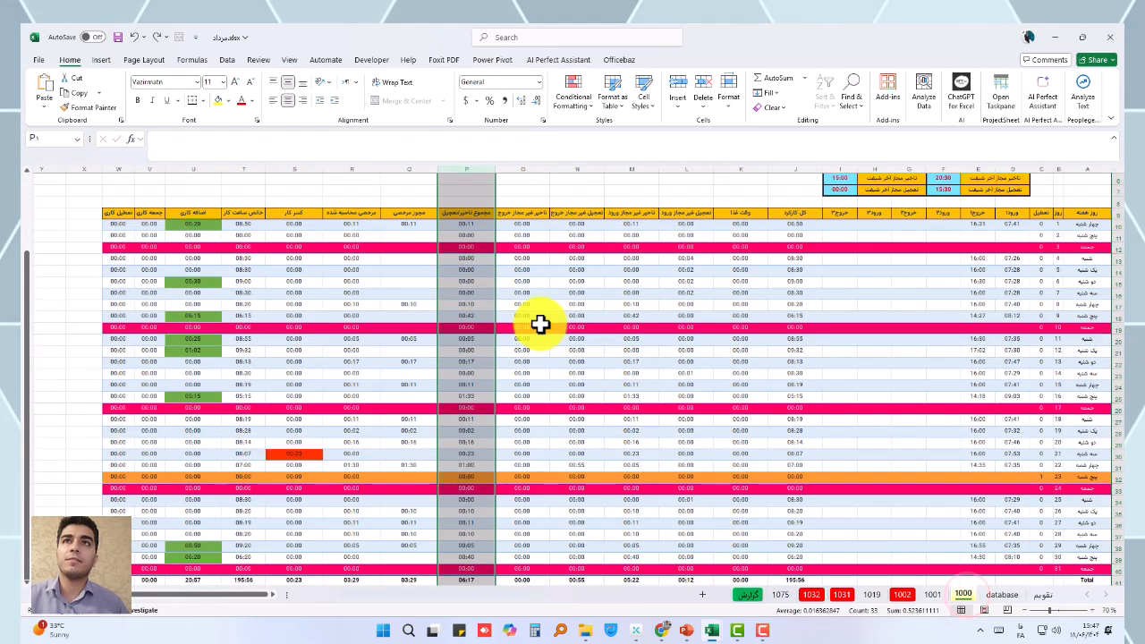
pyautogui.rightClick(468, 169)
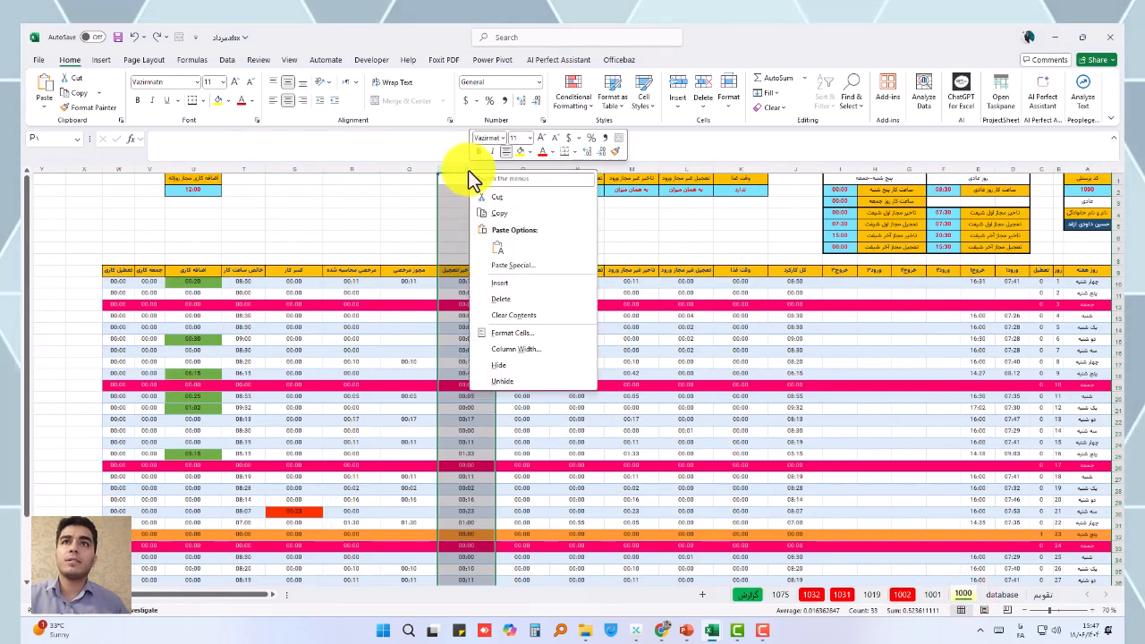
pyautogui.click(501, 285)
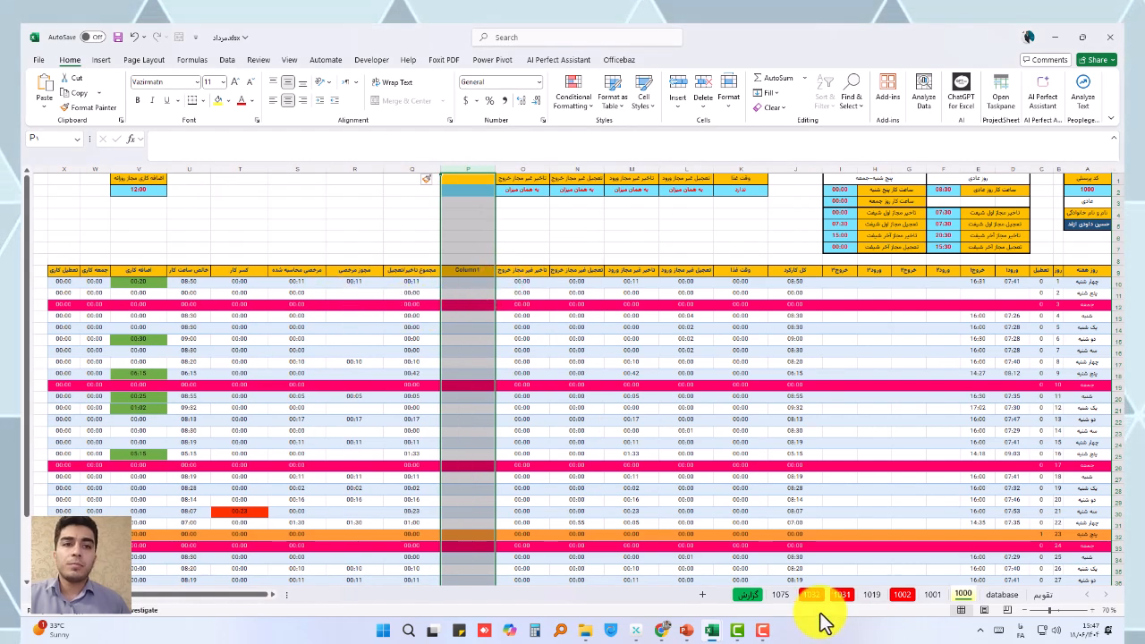
# Compare the کسر کار results of the XLOOKUP formula in K3 and the INDIRECT formula in K2 on the گزارش sheet
pyautogui.click(742, 596)
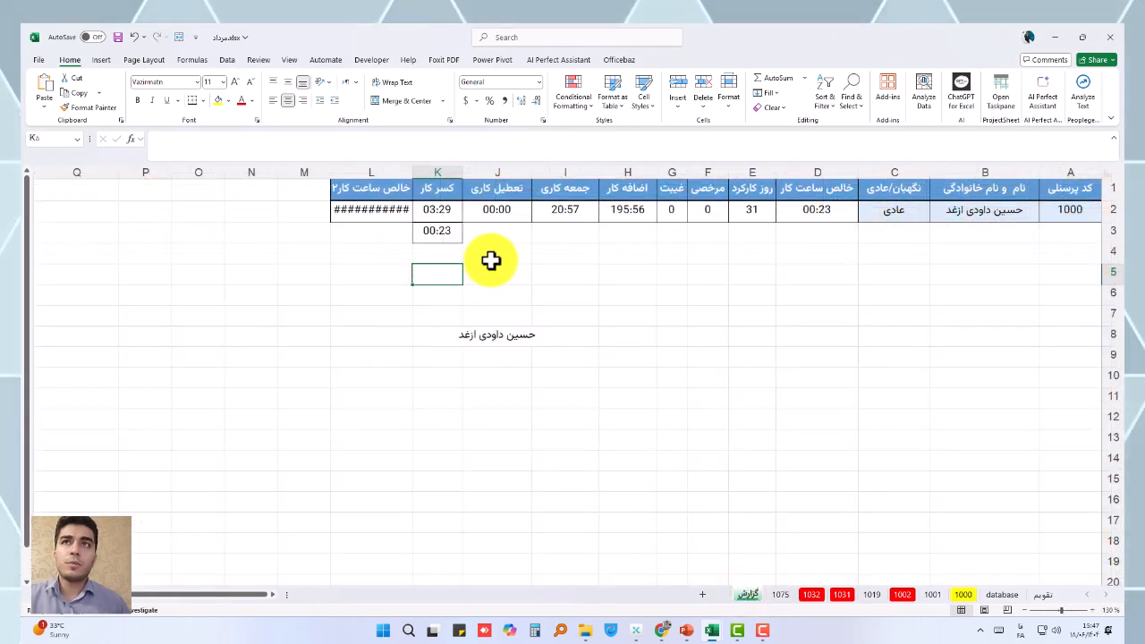
pyautogui.click(447, 230)
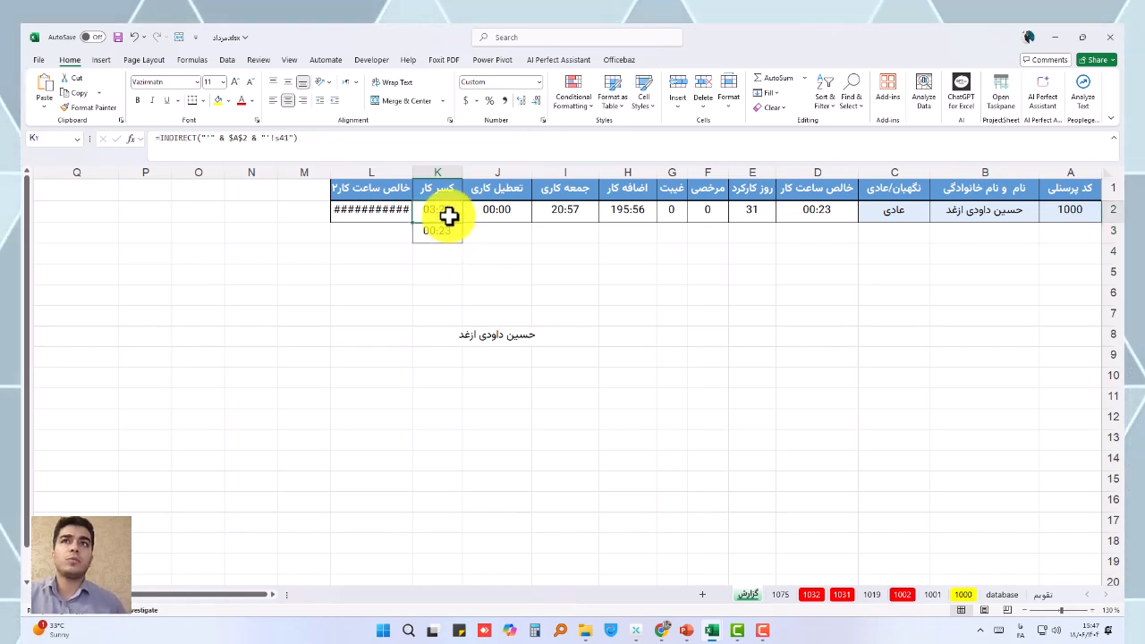
pyautogui.click(448, 216)
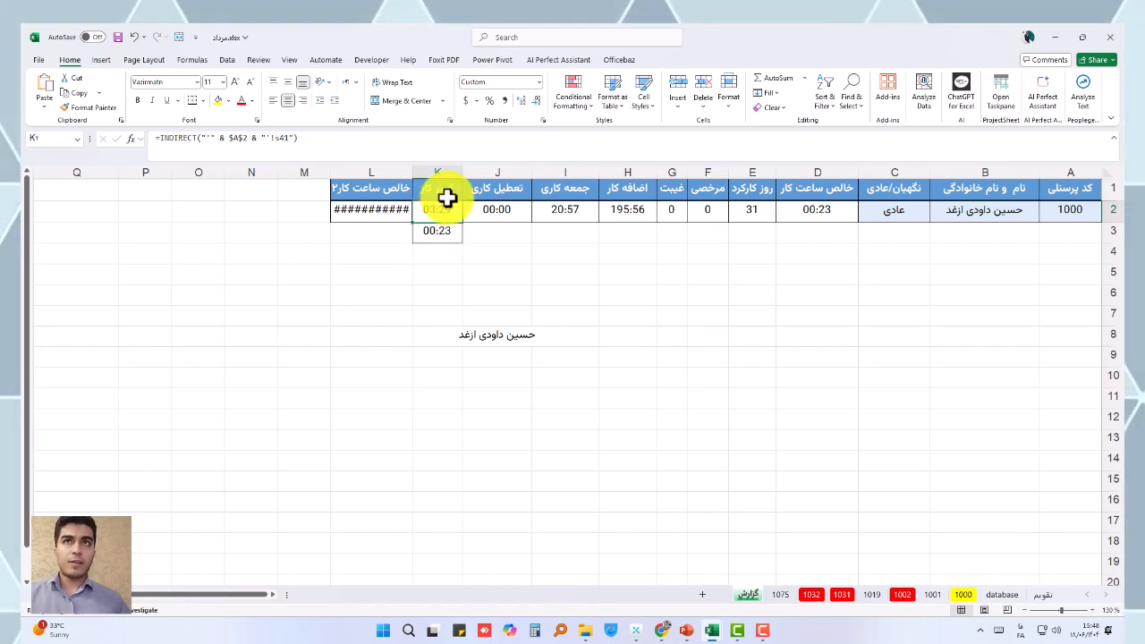
# Recheck the inserted column P on sheet 1000, return to the گزارش sheet and undo the column insertion
pyautogui.click(968, 595)
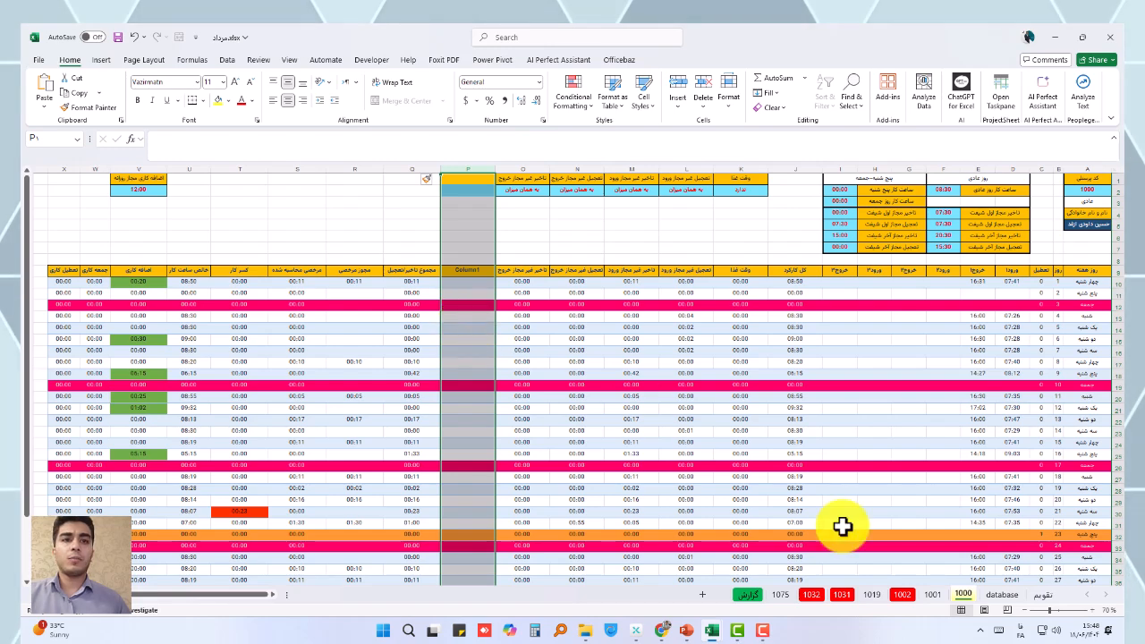
pyautogui.click(746, 594)
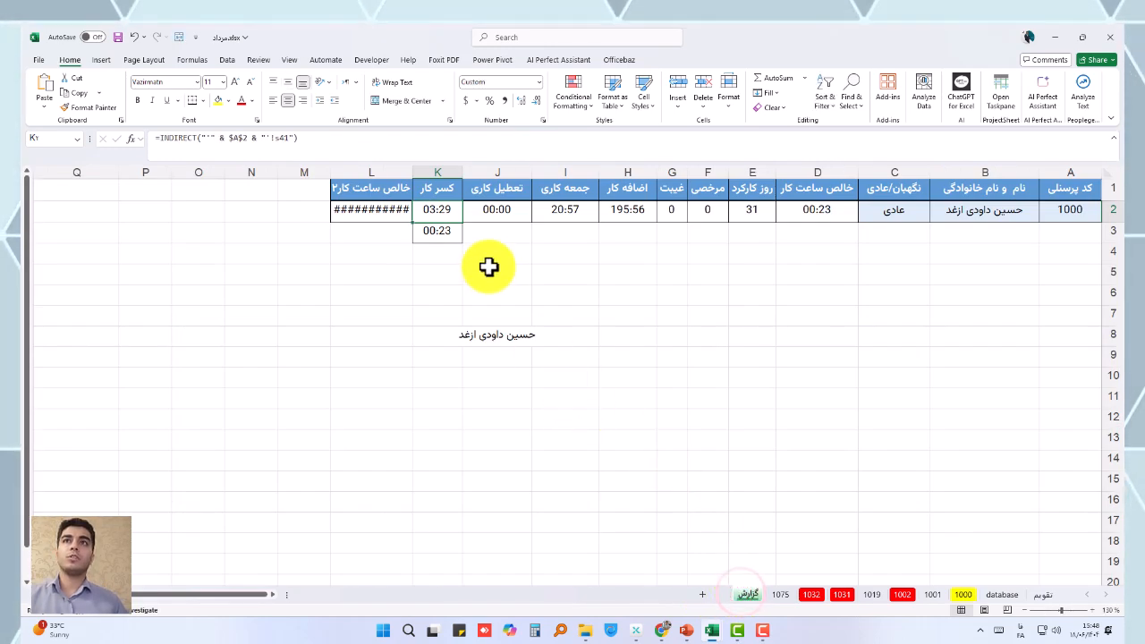
pyautogui.hotkey('ctrl', 'z')
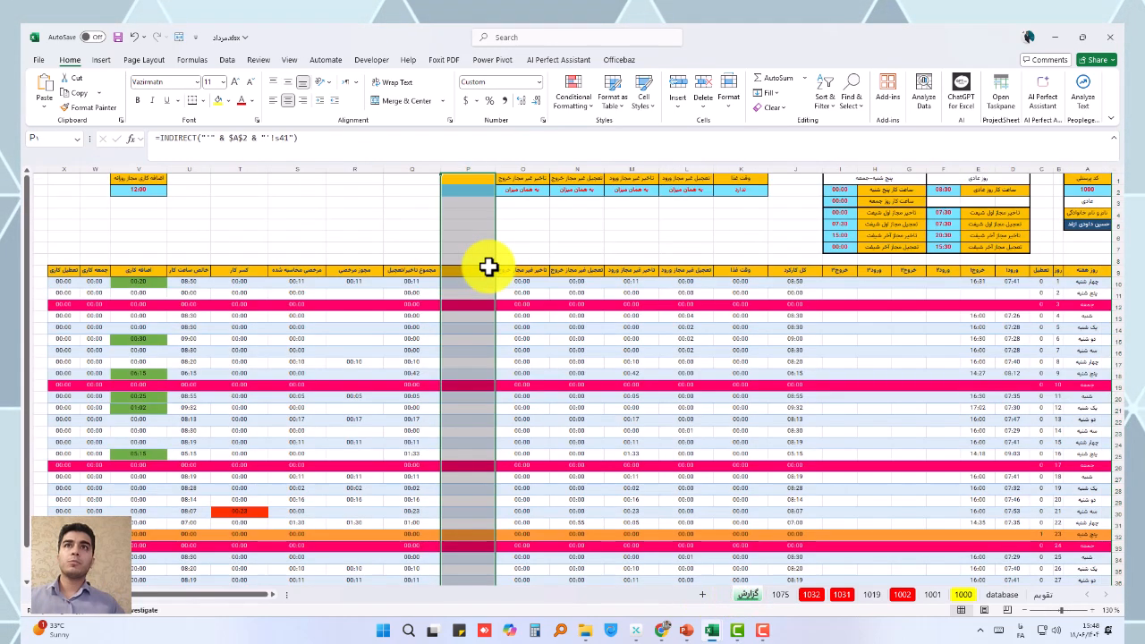